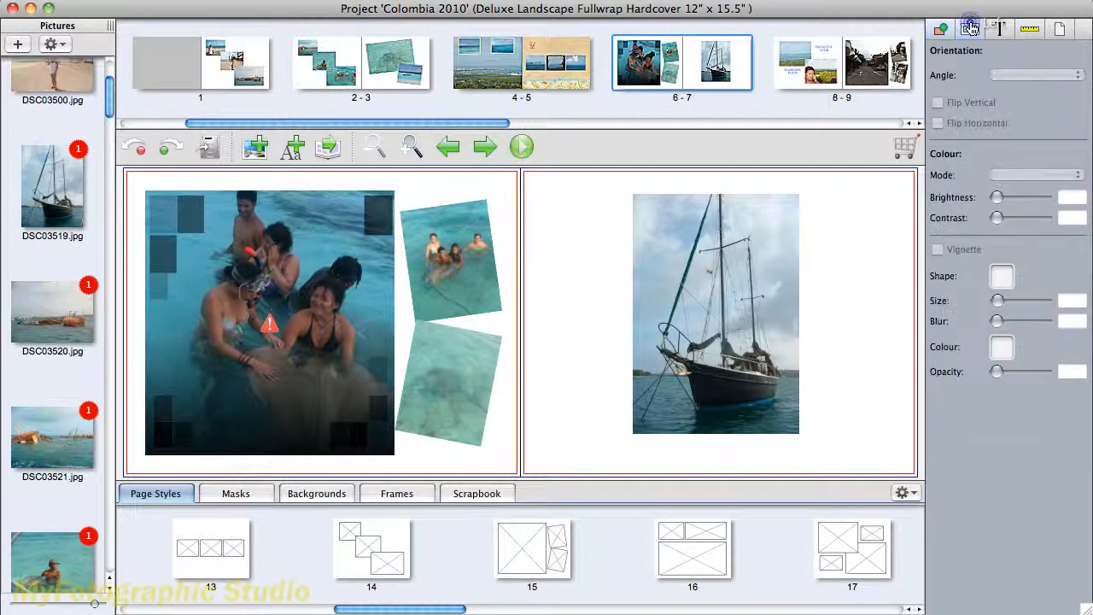
# - Set the background colour of the spread's right page, behind the sailboat photo, to cyan
pyautogui.click(1000, 29)
pyautogui.click(1030, 29)
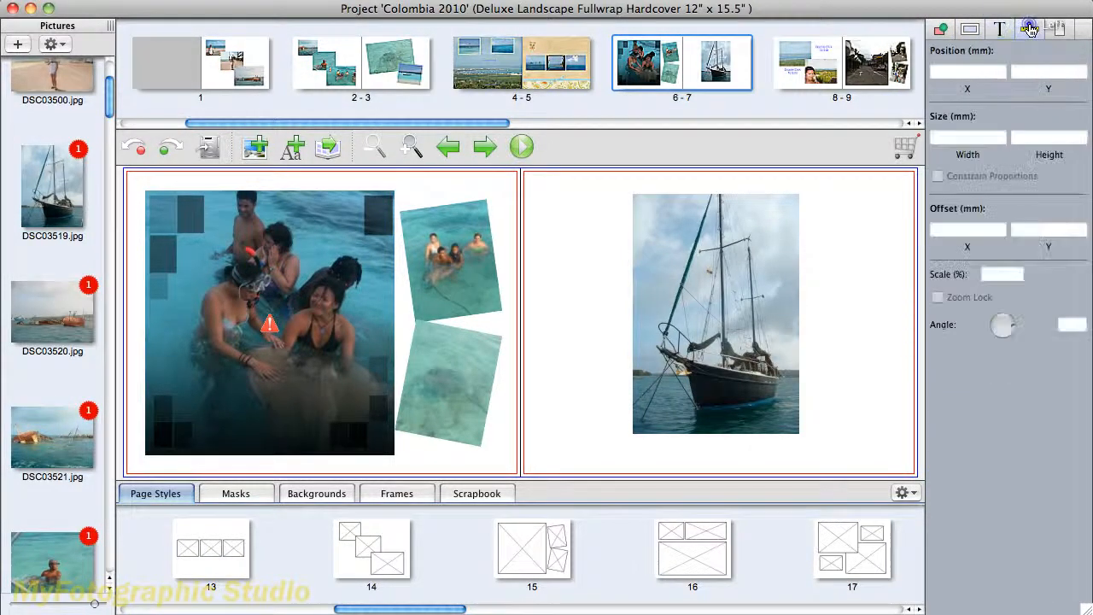
pyautogui.click(1061, 30)
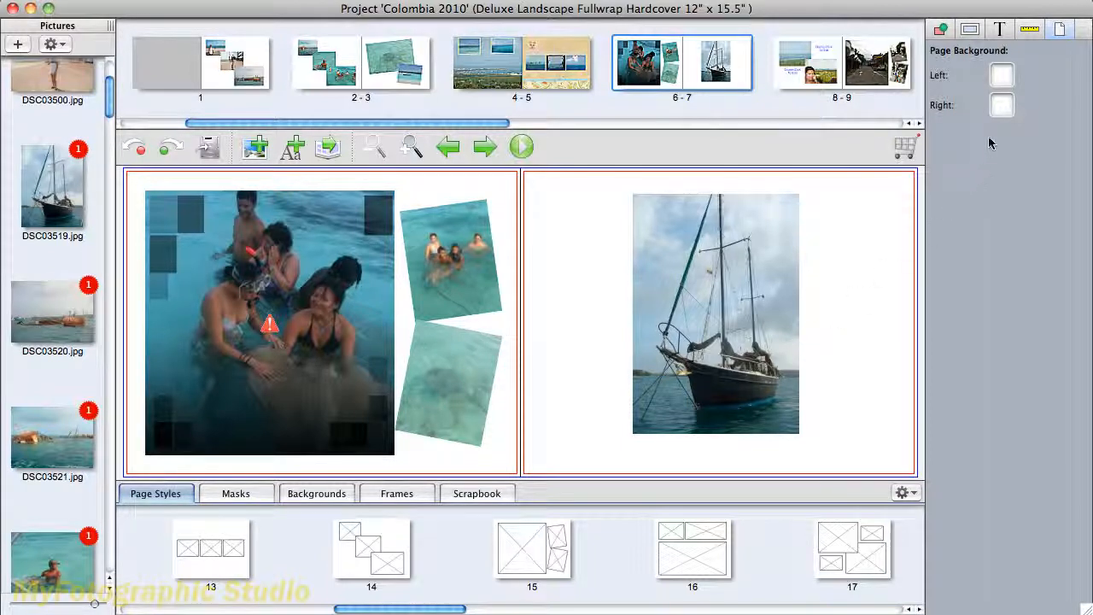
pyautogui.click(1000, 109)
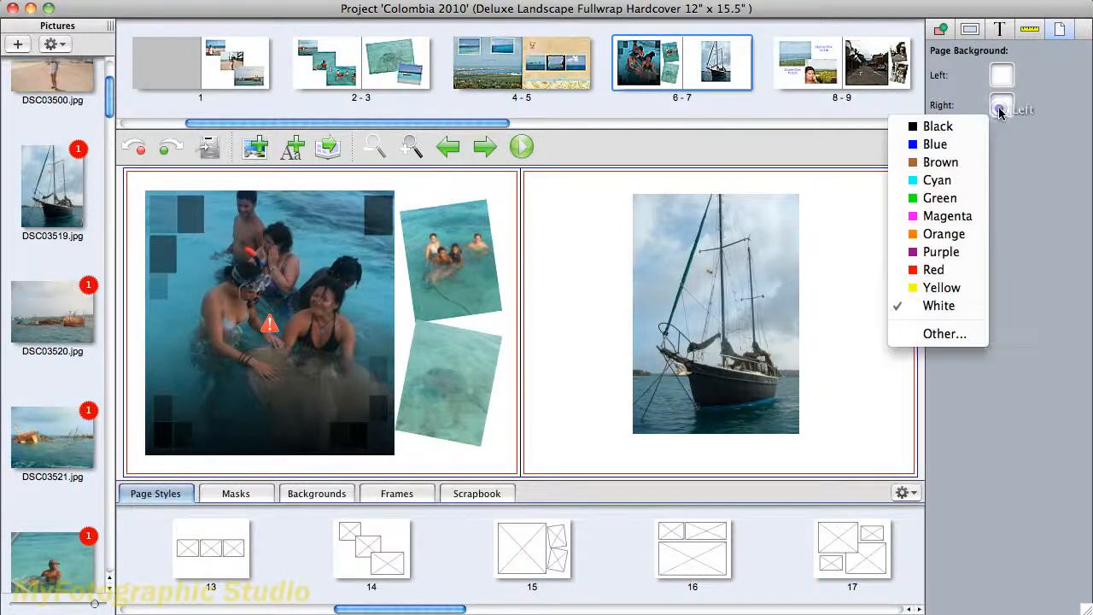
pyautogui.click(971, 180)
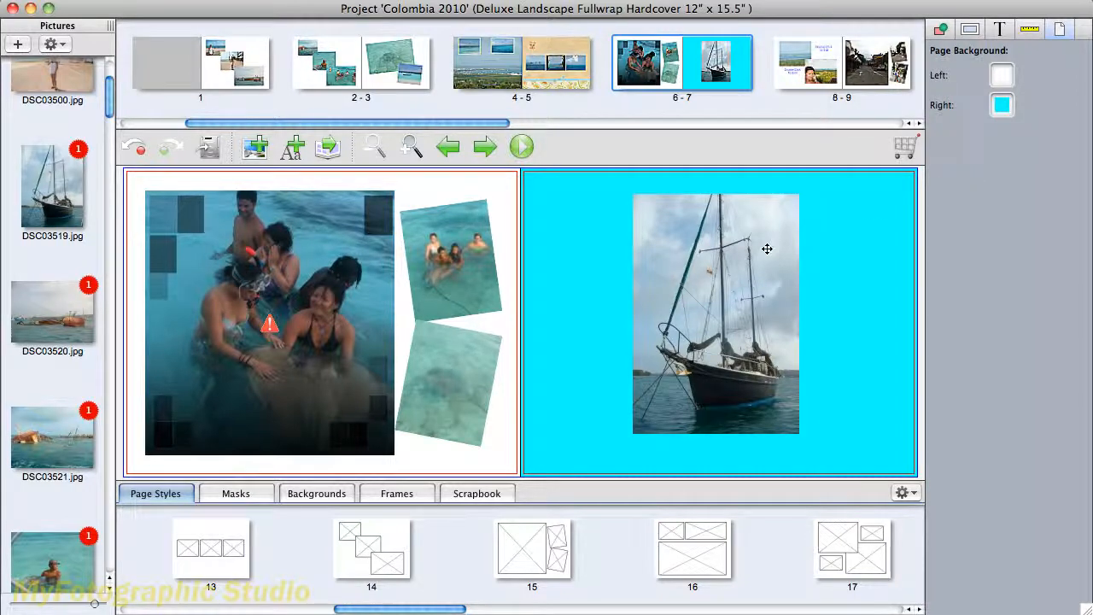
# - Try an ellipse, a diamond and a three-sided polygon as the sailboat photo's shape, and return it to the rectangle
pyautogui.click(942, 31)
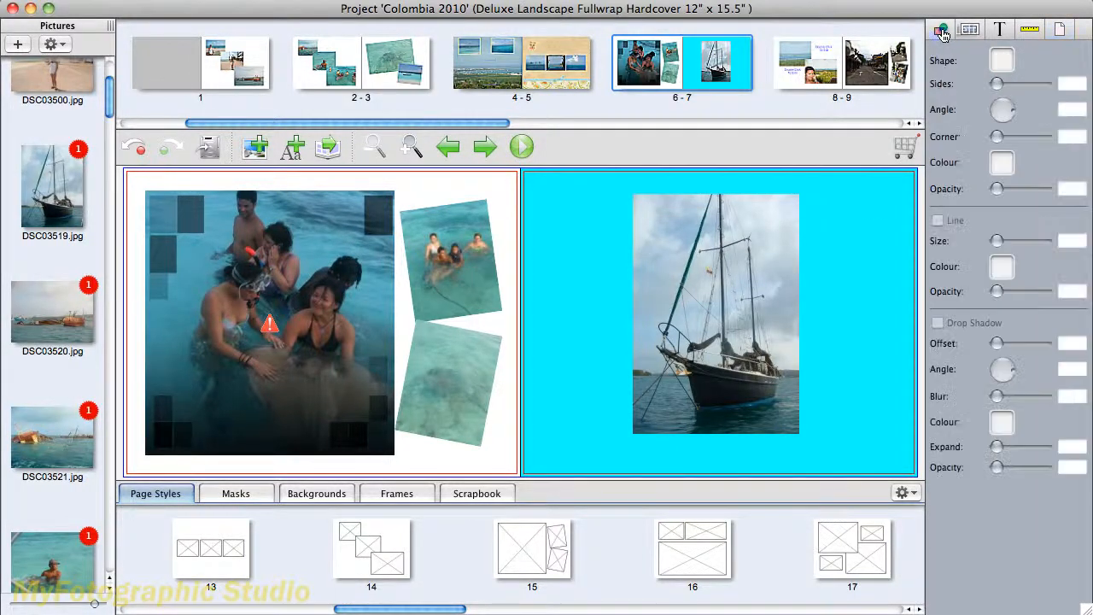
pyautogui.click(735, 318)
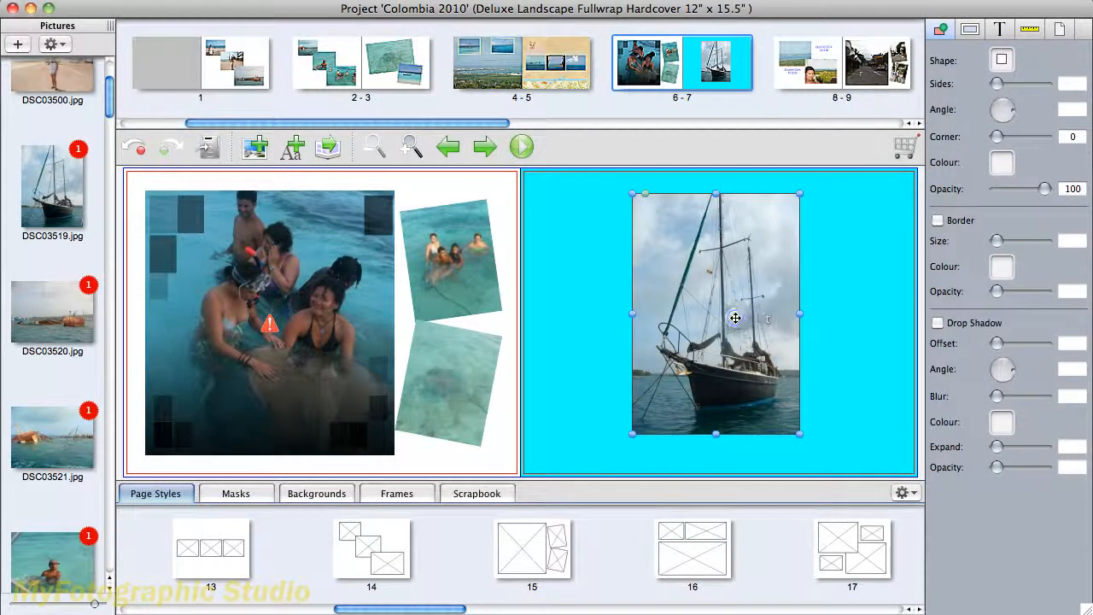
pyautogui.click(1003, 62)
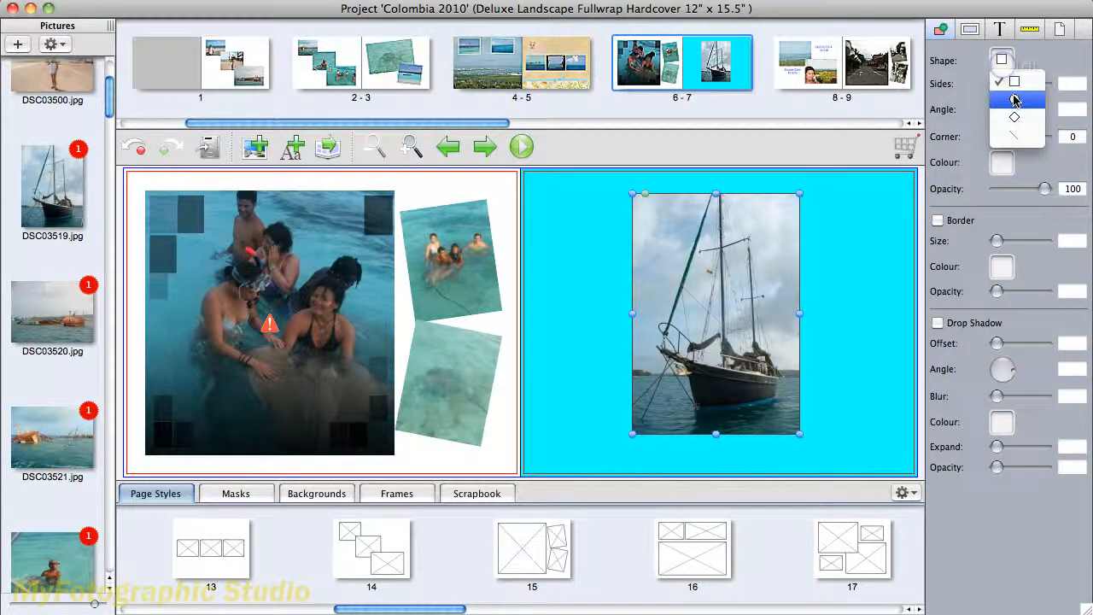
pyautogui.click(1014, 101)
pyautogui.click(1006, 60)
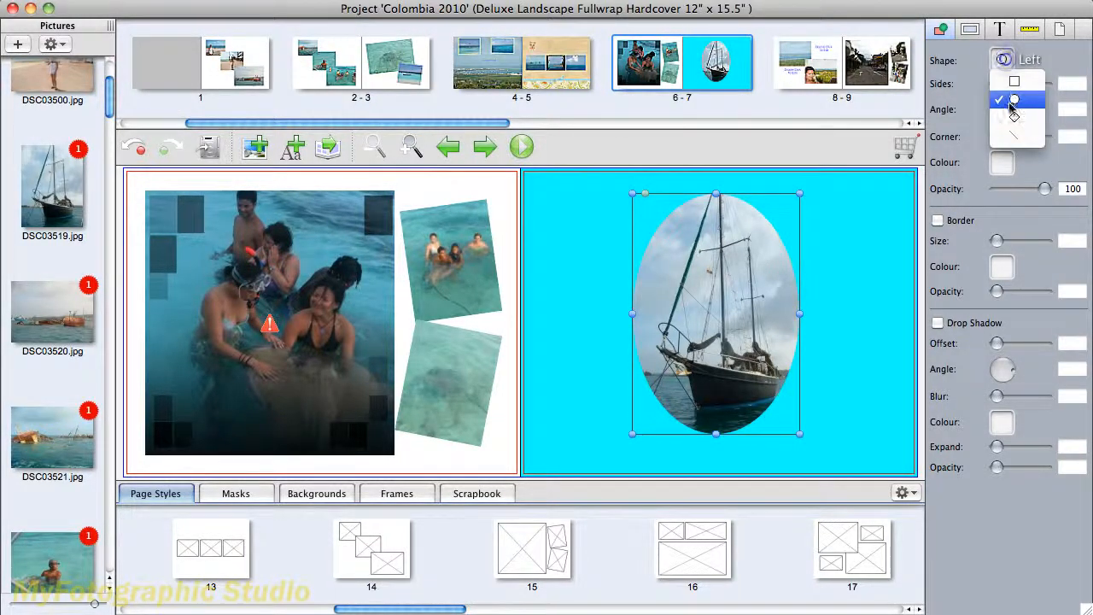
pyautogui.click(1014, 118)
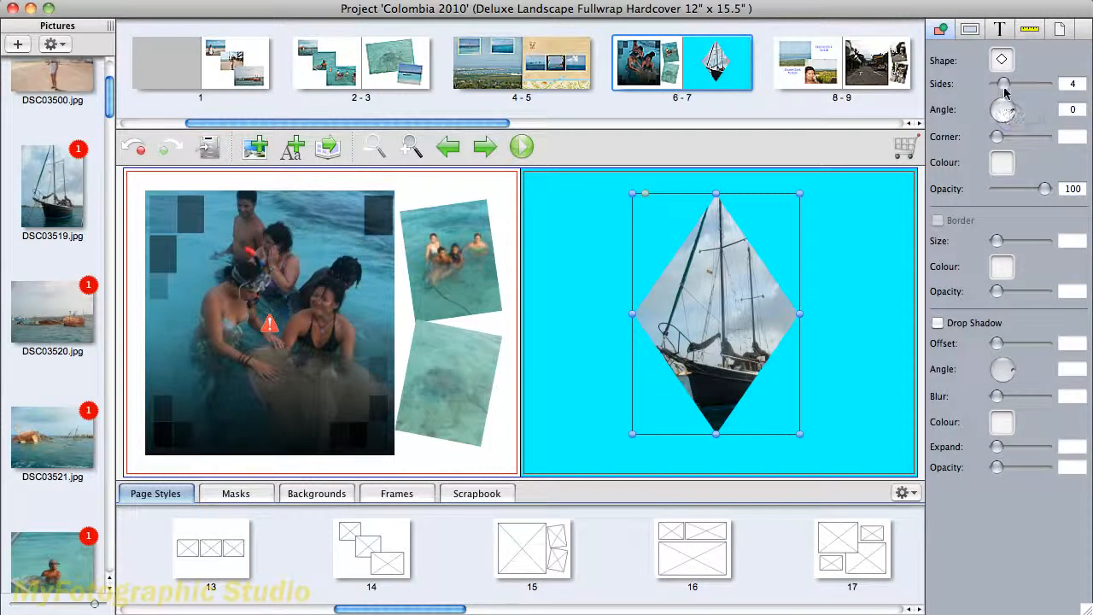
pyautogui.moveTo(1005, 89)
pyautogui.mouseDown()
pyautogui.moveTo(1015, 85)
pyautogui.moveTo(997, 86)
pyautogui.mouseUp()
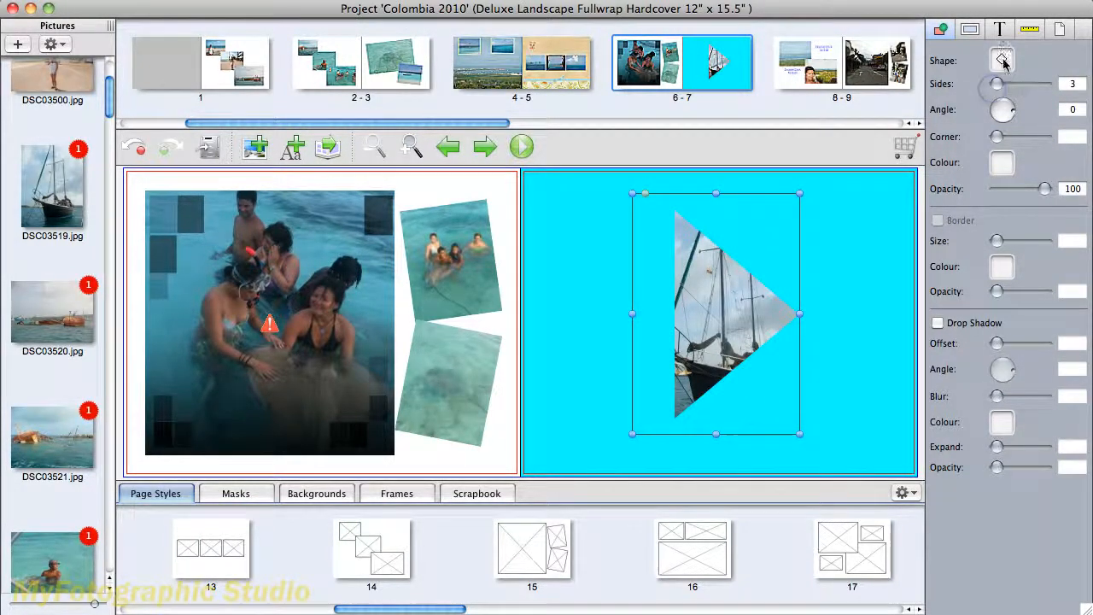
pyautogui.click(1003, 61)
pyautogui.click(1009, 83)
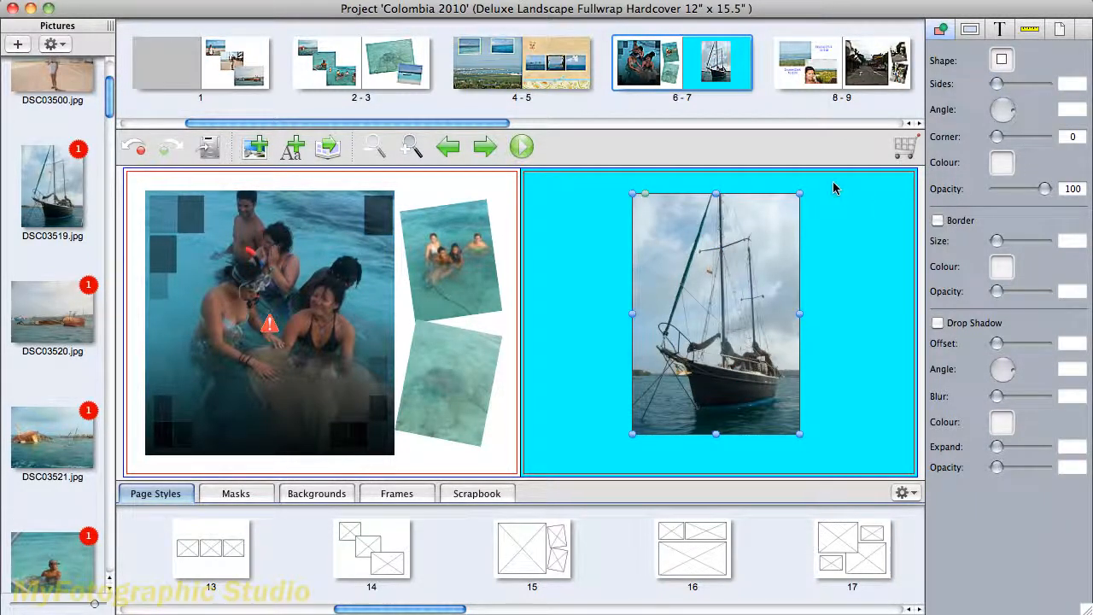
# - Try blue as the colour behind the large masked swimmers photo, and set it to None with opacity 100
pyautogui.click(343, 350)
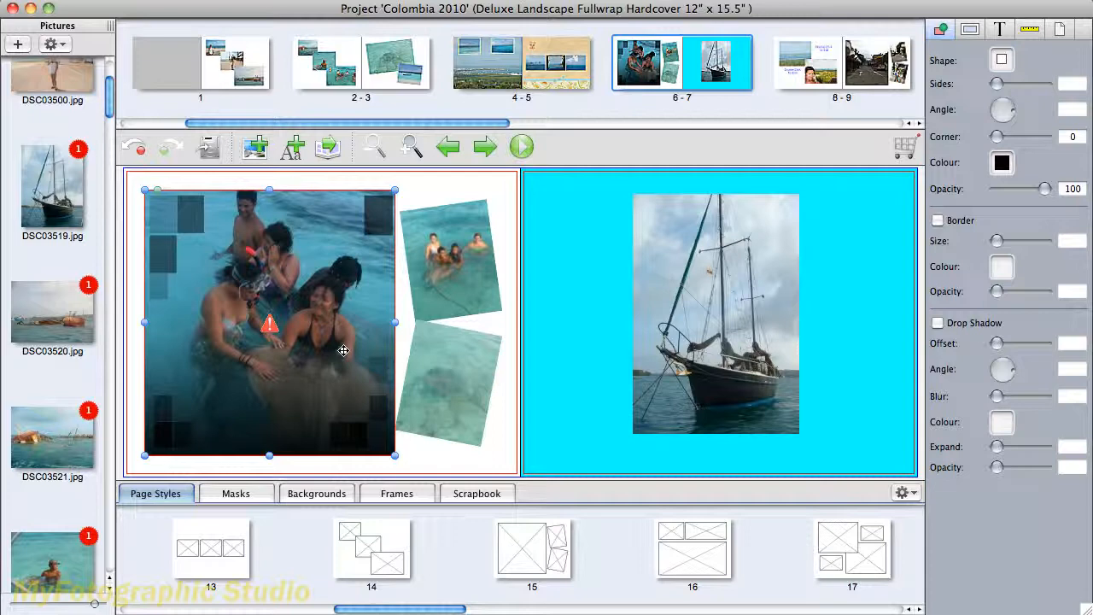
pyautogui.click(1003, 164)
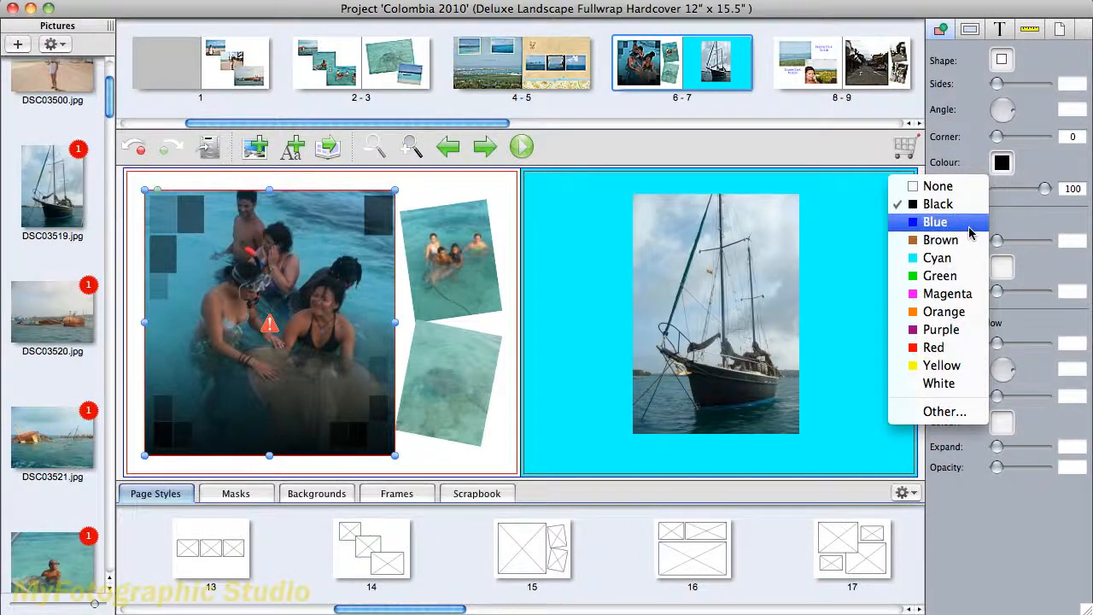
pyautogui.click(970, 231)
pyautogui.click(1003, 164)
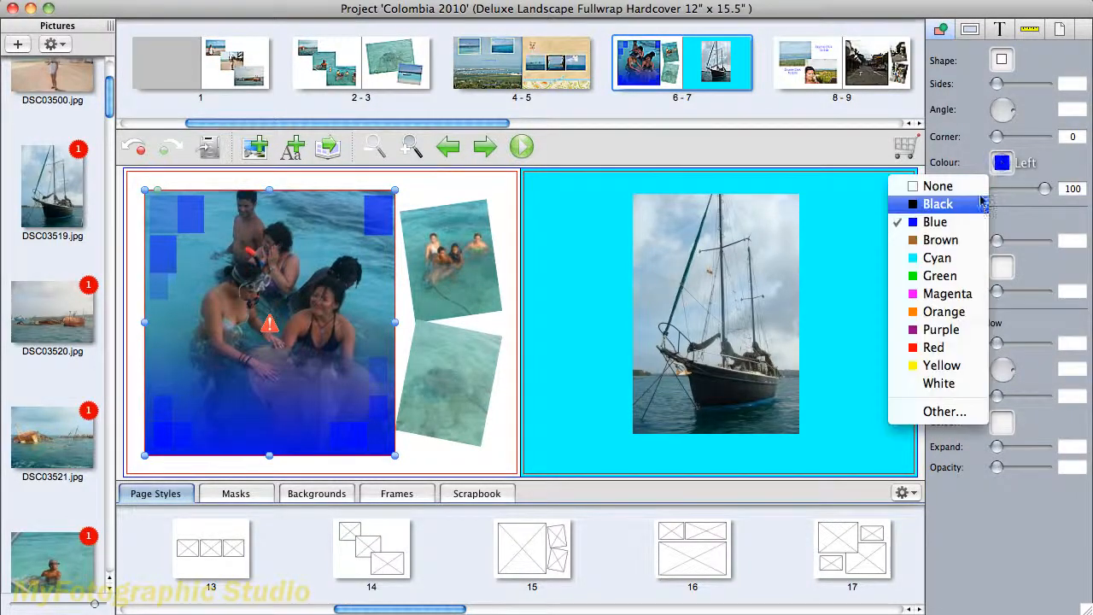
pyautogui.click(977, 186)
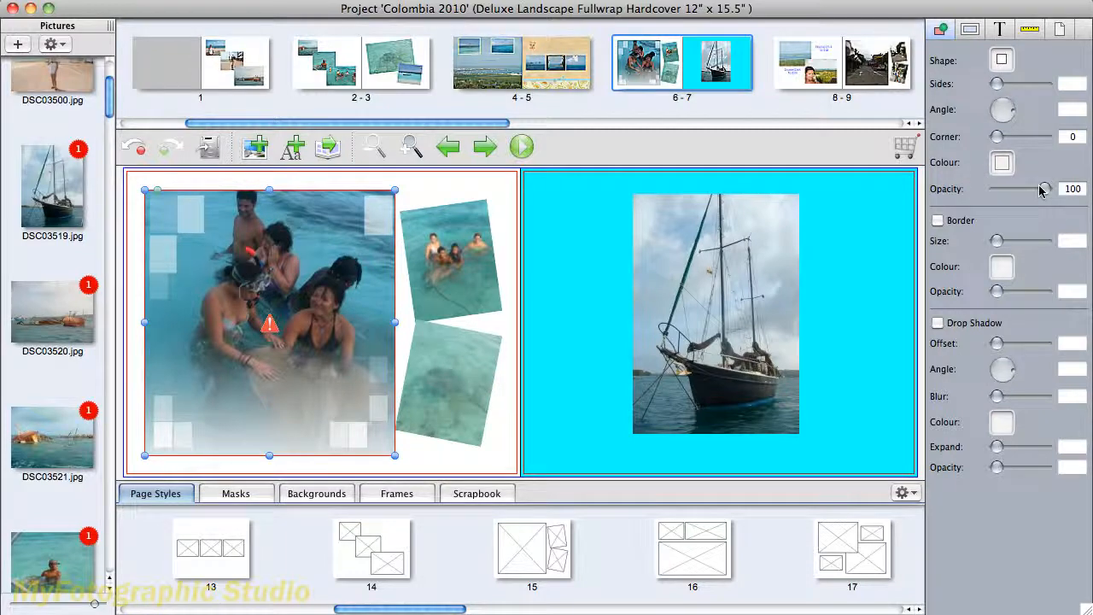
pyautogui.moveTo(1046, 195)
pyautogui.mouseDown()
pyautogui.moveTo(1004, 195)
pyautogui.moveTo(1053, 196)
pyautogui.mouseUp()
# - Resize the large swimmers photo to slightly smaller than before, keeping its upper-left corner in place
pyautogui.moveTo(264, 327)
pyautogui.moveTo(395, 458); pyautogui.dragTo(308, 364)
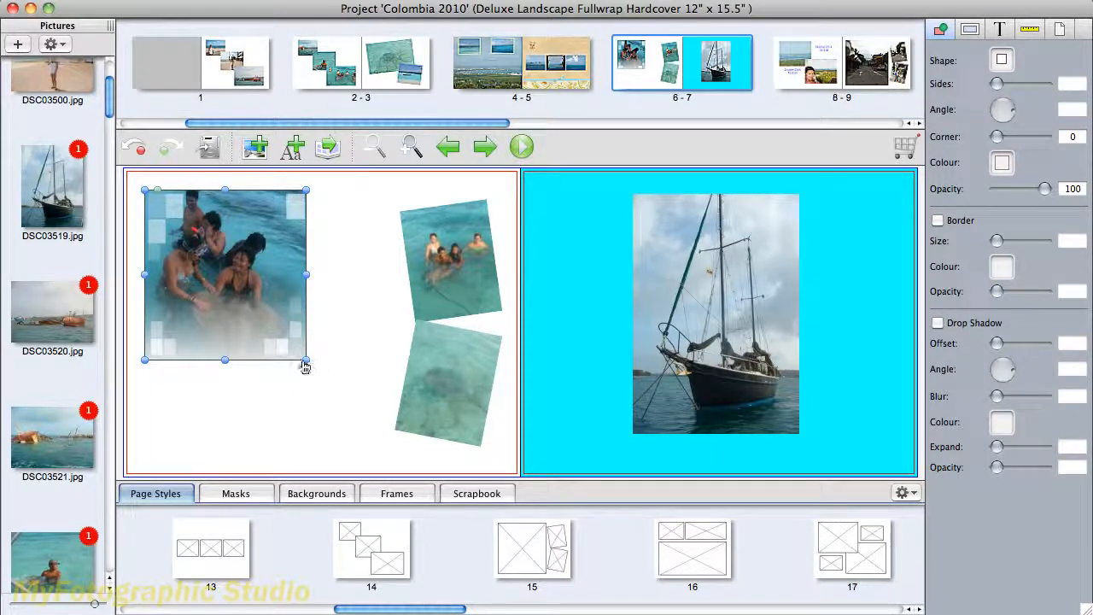
pyautogui.moveTo(307, 367); pyautogui.dragTo(380, 437)
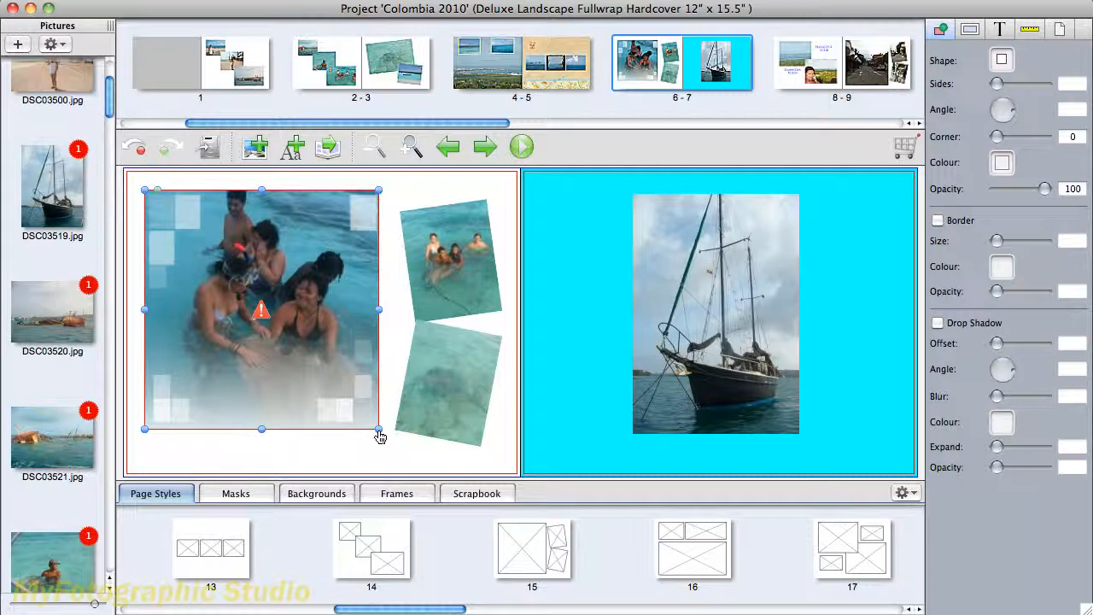
# - Add a border of size 18 to the sailboat photo
pyautogui.click(707, 341)
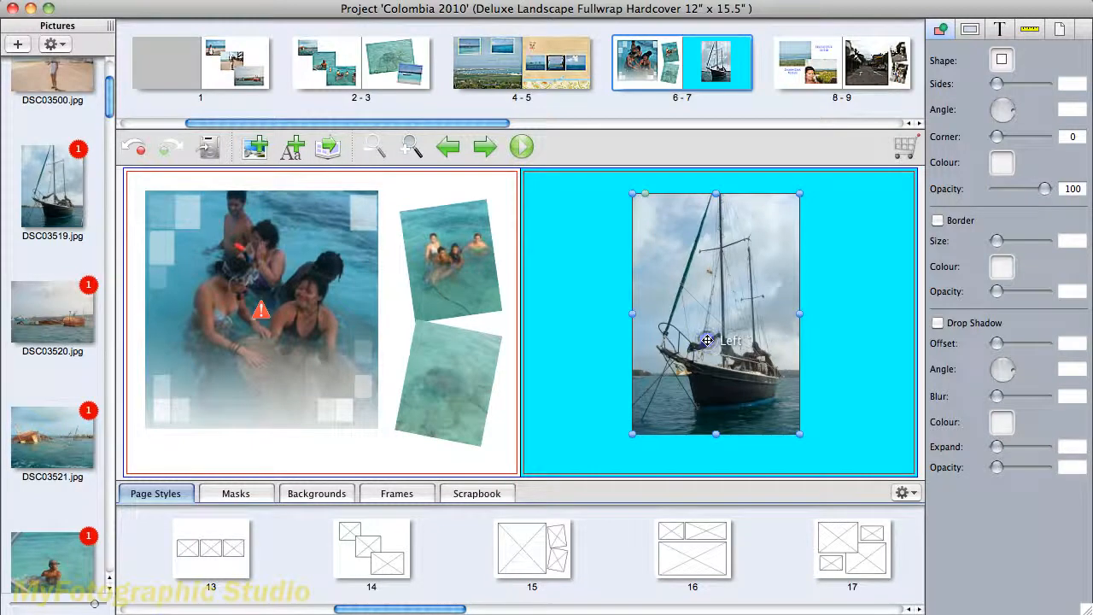
pyautogui.click(939, 221)
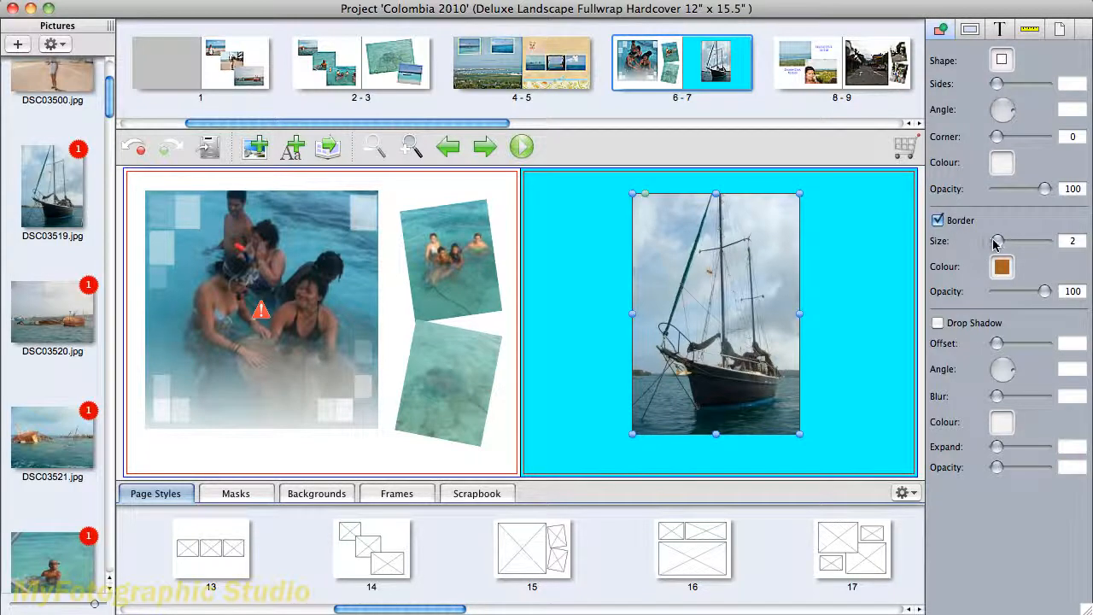
pyautogui.moveTo(995, 245); pyautogui.dragTo(1019, 245)
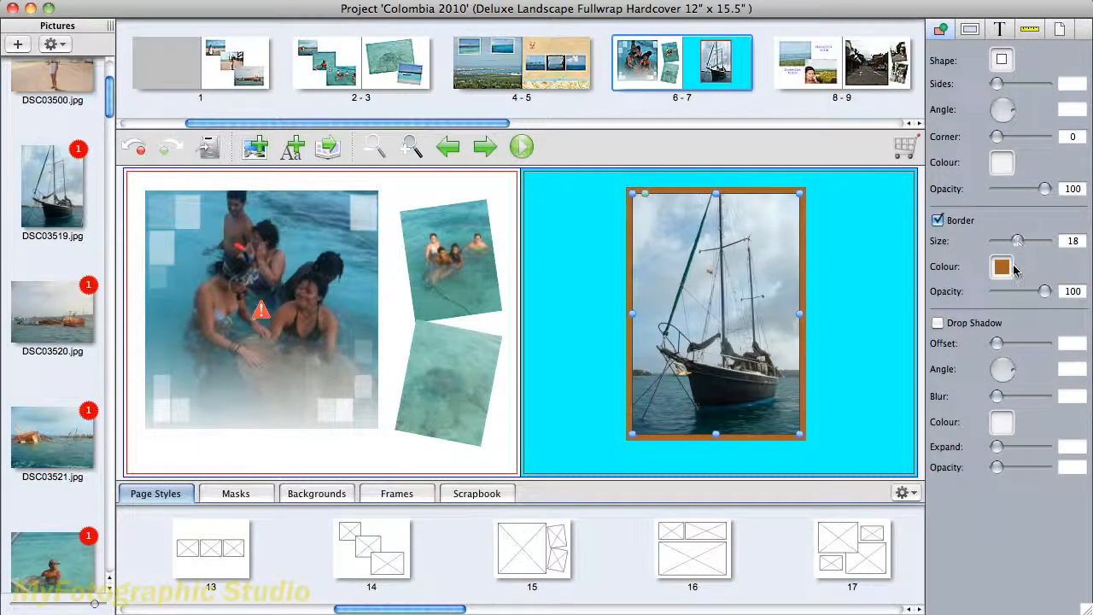
# - Try cyan and green as the sailboat photo's border colour, and return it to brown with opacity 100
pyautogui.click(1003, 270)
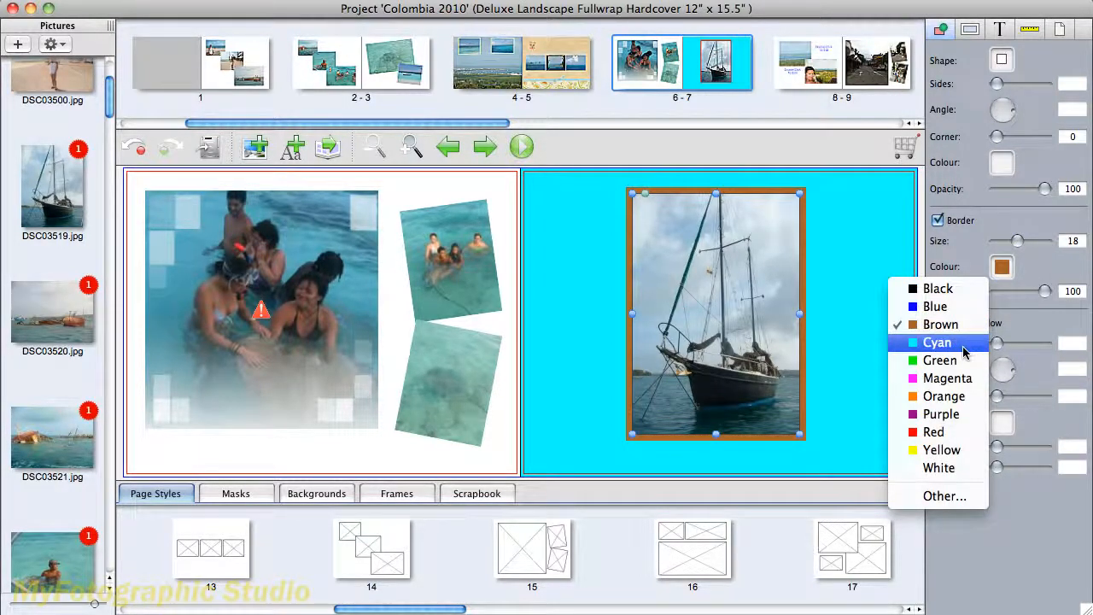
pyautogui.click(963, 345)
pyautogui.click(1003, 270)
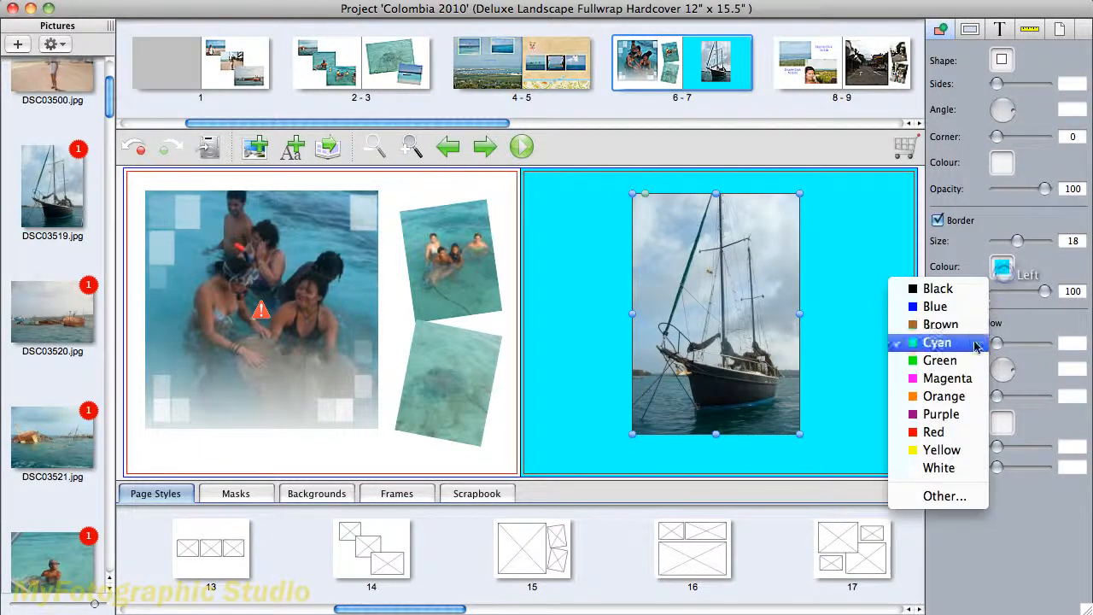
pyautogui.click(973, 362)
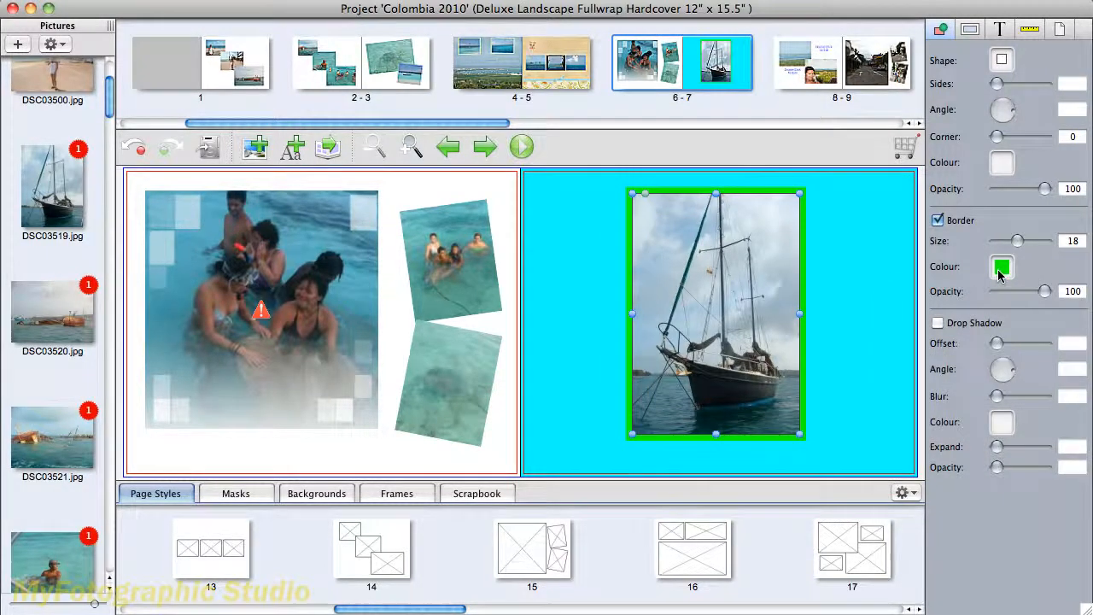
pyautogui.click(1002, 270)
pyautogui.click(970, 323)
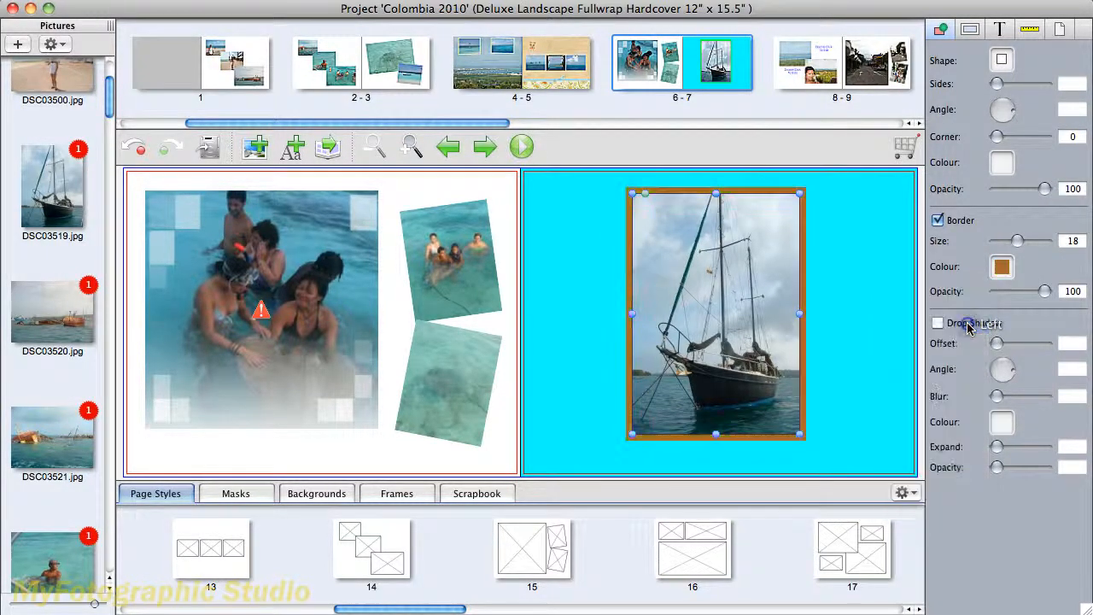
pyautogui.moveTo(1045, 291)
pyautogui.mouseDown()
pyautogui.moveTo(1007, 294)
pyautogui.moveTo(1052, 294)
pyautogui.mouseUp()
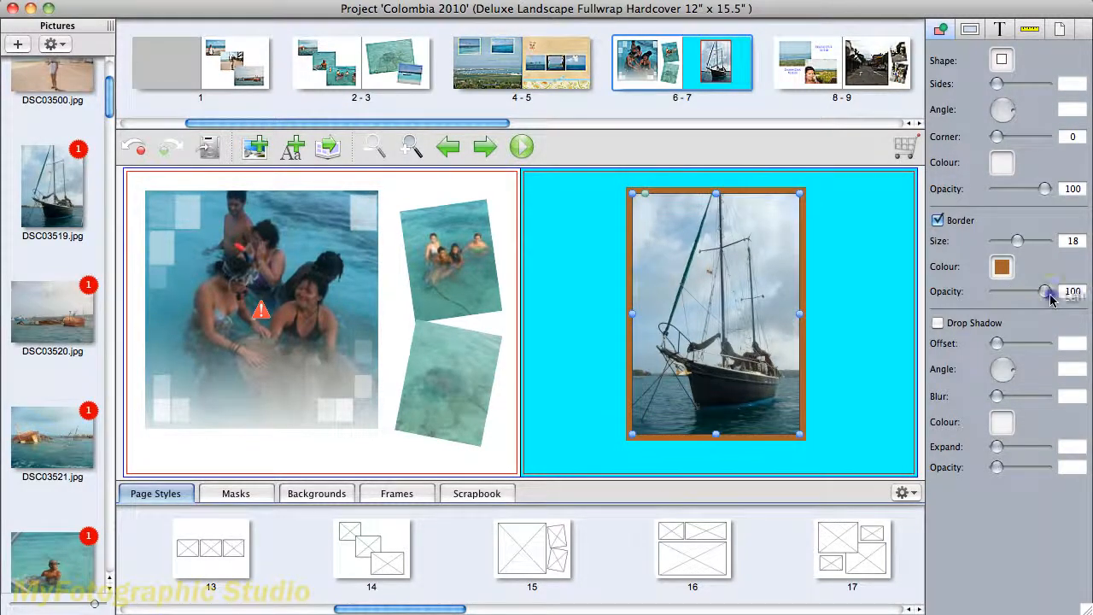
# - Add a brown drop shadow to the sailboat photo with offset 63, angle 140 and blur 5
pyautogui.click(938, 323)
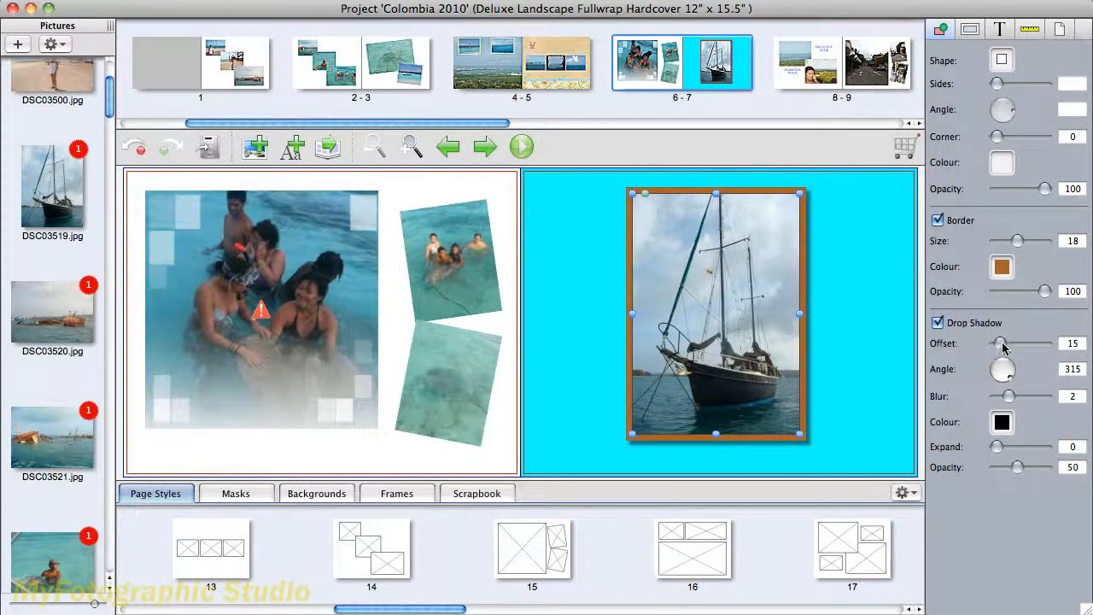
pyautogui.moveTo(1004, 346)
pyautogui.mouseDown()
pyautogui.moveTo(1047, 344)
pyautogui.moveTo(1013, 341)
pyautogui.mouseUp()
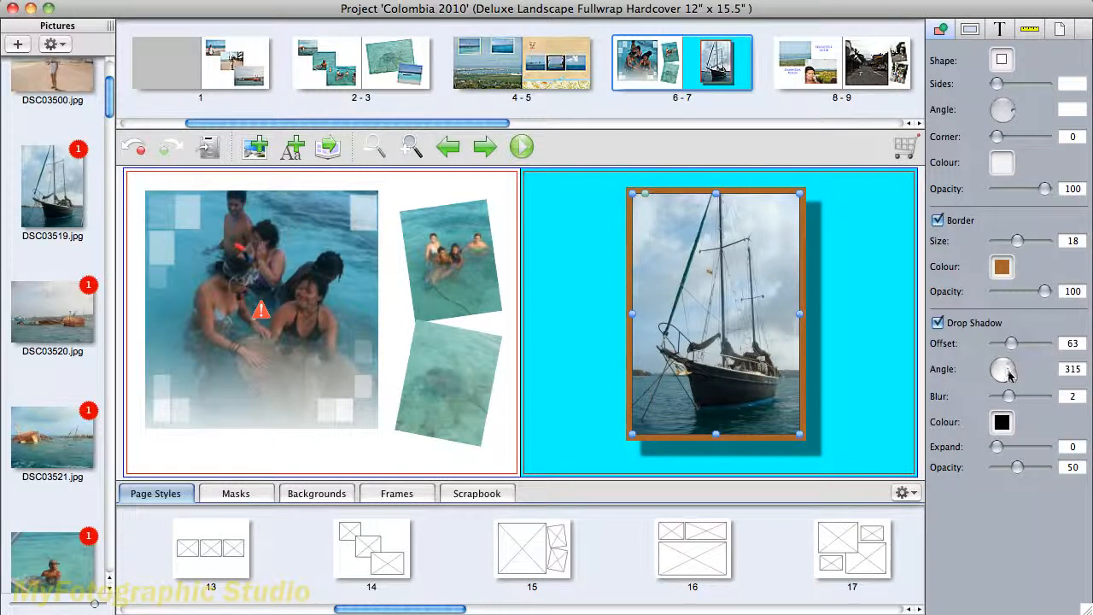
pyautogui.moveTo(1013, 379); pyautogui.dragTo(980, 351)
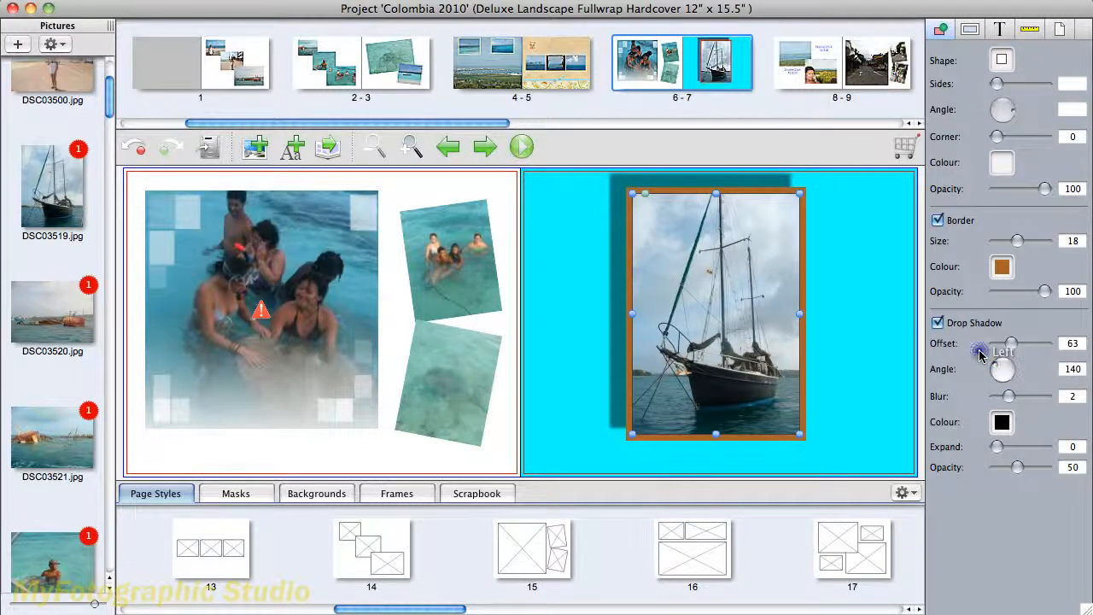
pyautogui.moveTo(1009, 398)
pyautogui.mouseDown()
pyautogui.moveTo(1038, 399)
pyautogui.moveTo(1029, 399)
pyautogui.mouseUp()
pyautogui.click(1007, 423)
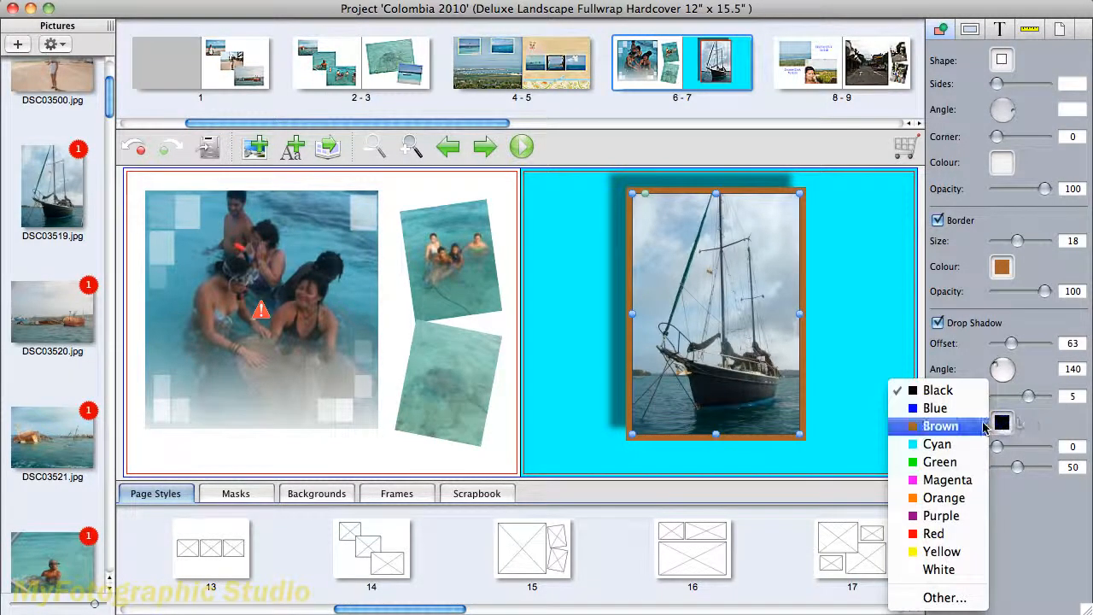
pyautogui.click(982, 426)
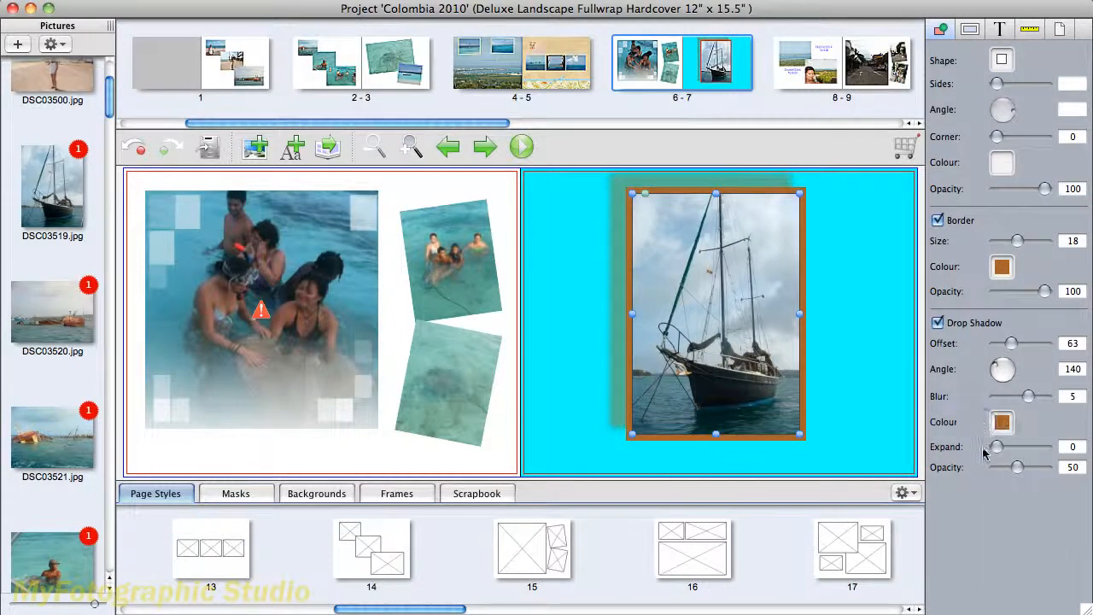
pyautogui.moveTo(1000, 453); pyautogui.dragTo(1017, 475)
# - Try flipping the sailboat photo vertically and horizontally, restoring its original orientation
pyautogui.click(968, 34)
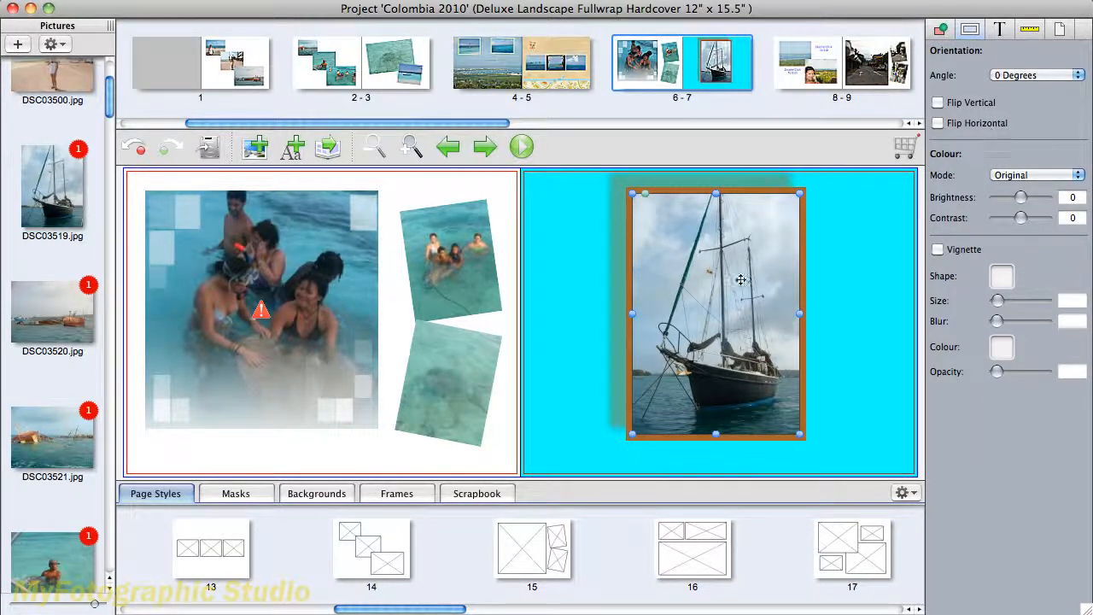
pyautogui.click(937, 104)
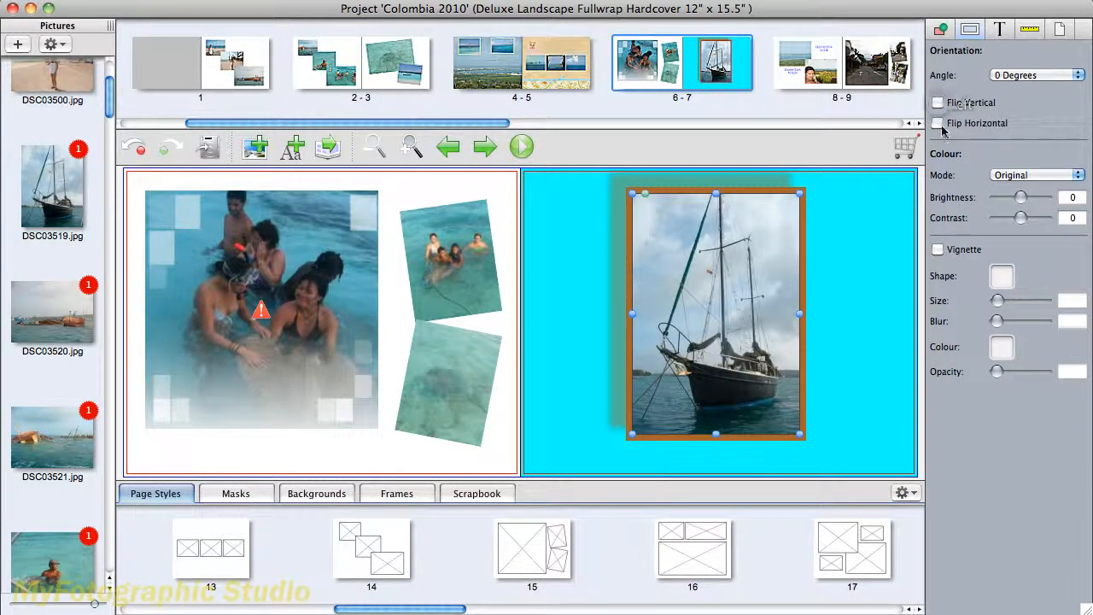
pyautogui.click(939, 124)
pyautogui.click(938, 123)
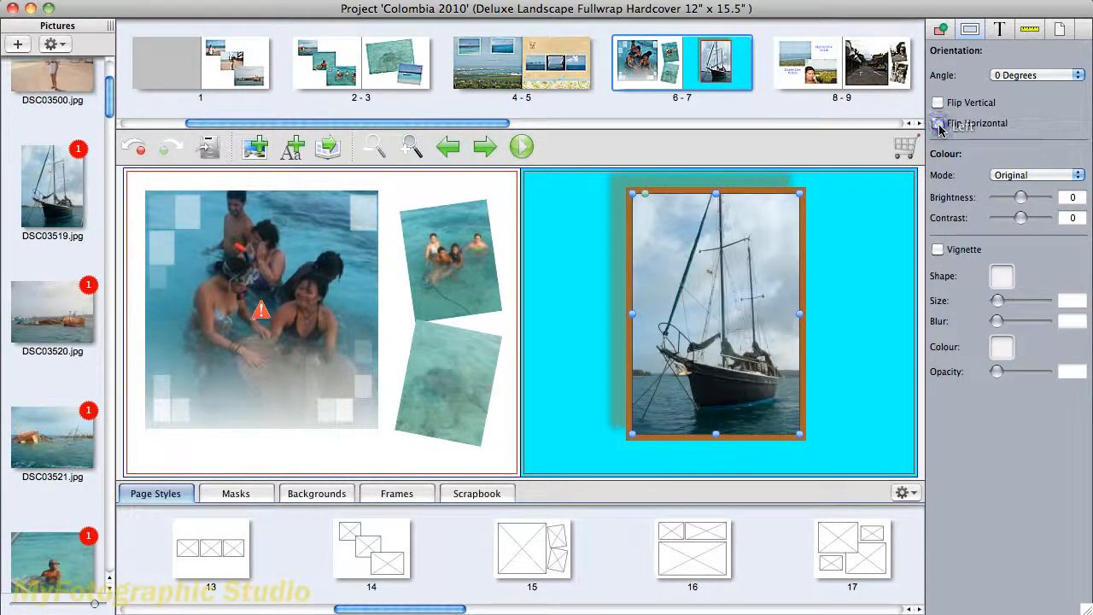
# - Change the sailboat photo's colour mode to Black and White
pyautogui.click(1078, 175)
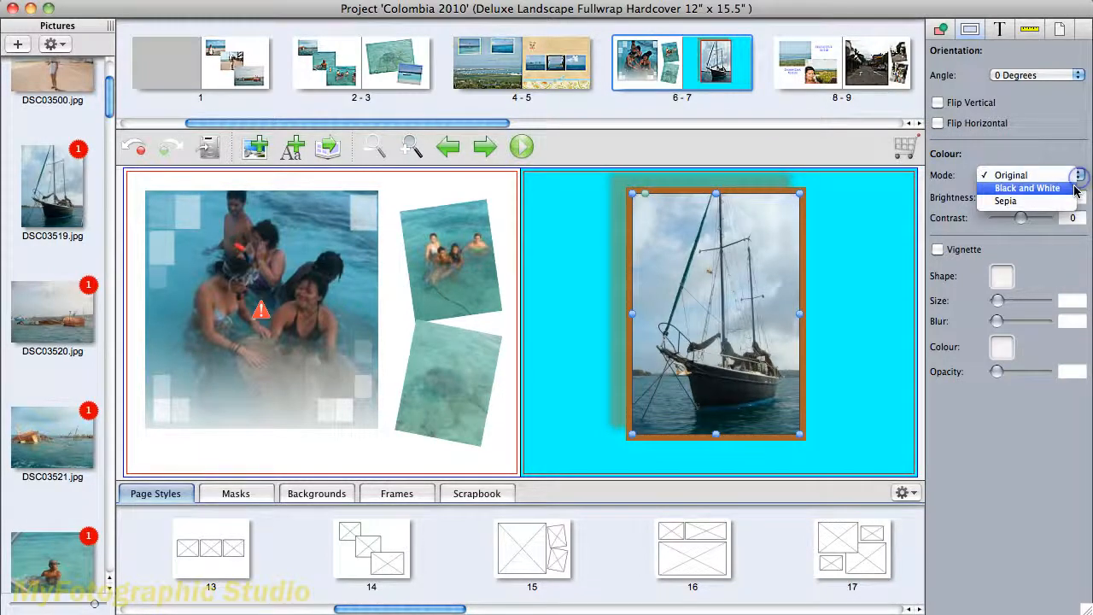
pyautogui.click(1078, 188)
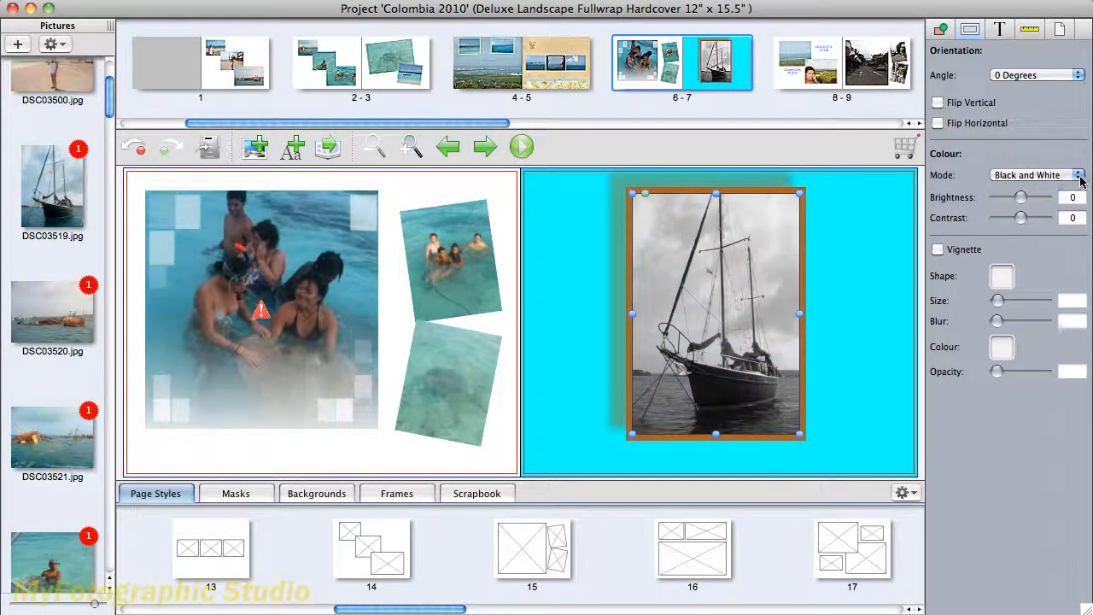
# - Switch the sailboat photo's colour mode to Sepia with brightness 5 and contrast 9
pyautogui.click(1079, 175)
pyautogui.click(1063, 189)
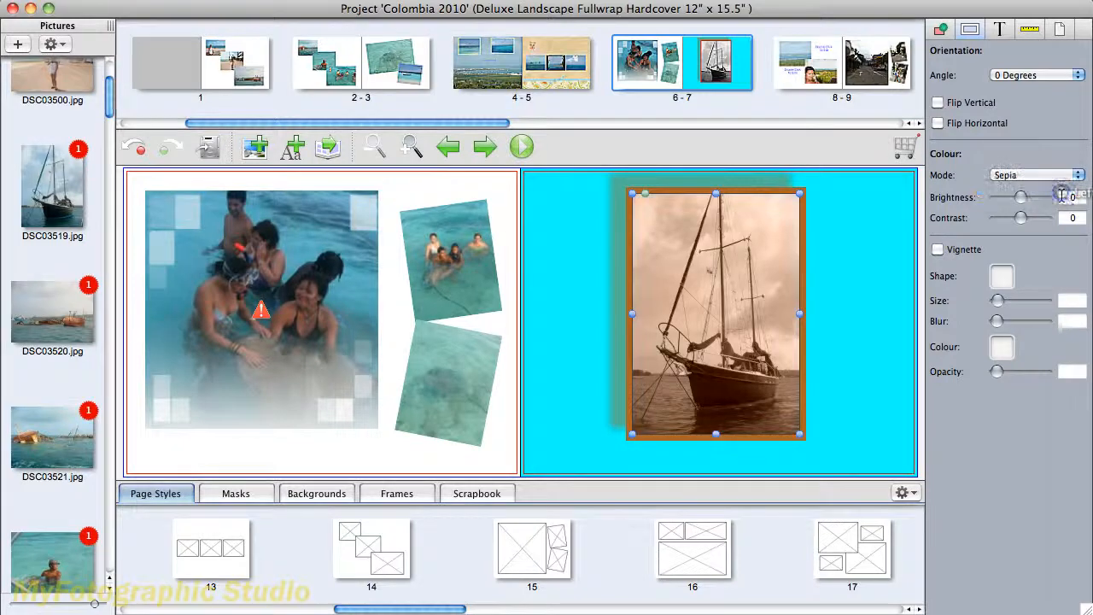
pyautogui.moveTo(1021, 198)
pyautogui.mouseDown()
pyautogui.moveTo(1068, 199)
pyautogui.moveTo(992, 210)
pyautogui.moveTo(1023, 203)
pyautogui.mouseUp()
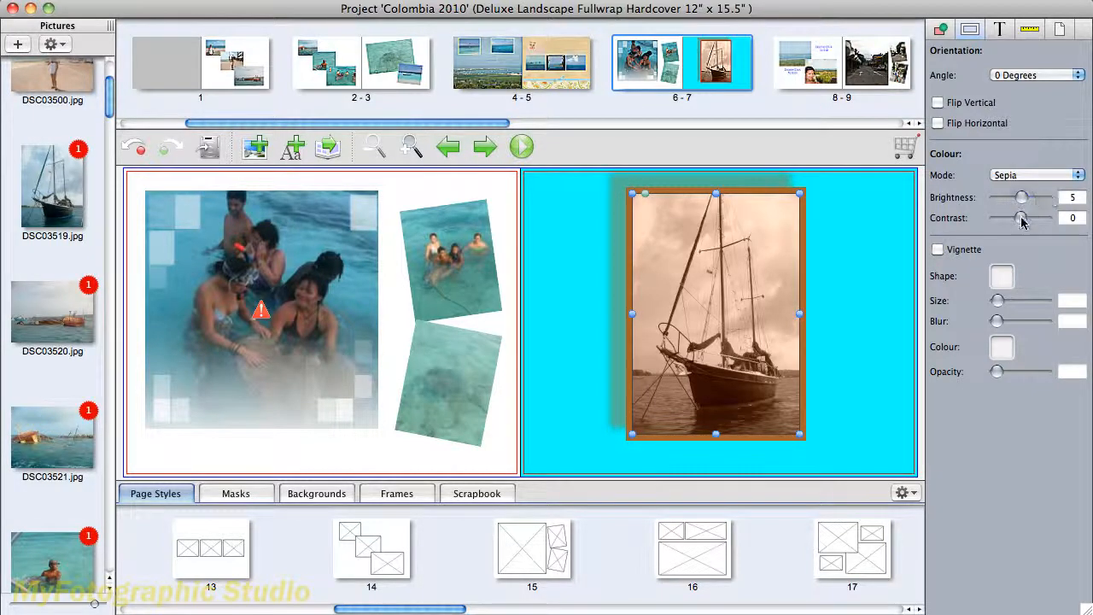
pyautogui.moveTo(1022, 218)
pyautogui.mouseDown()
pyautogui.moveTo(1049, 224)
pyautogui.moveTo(996, 222)
pyautogui.moveTo(1024, 220)
pyautogui.mouseUp()
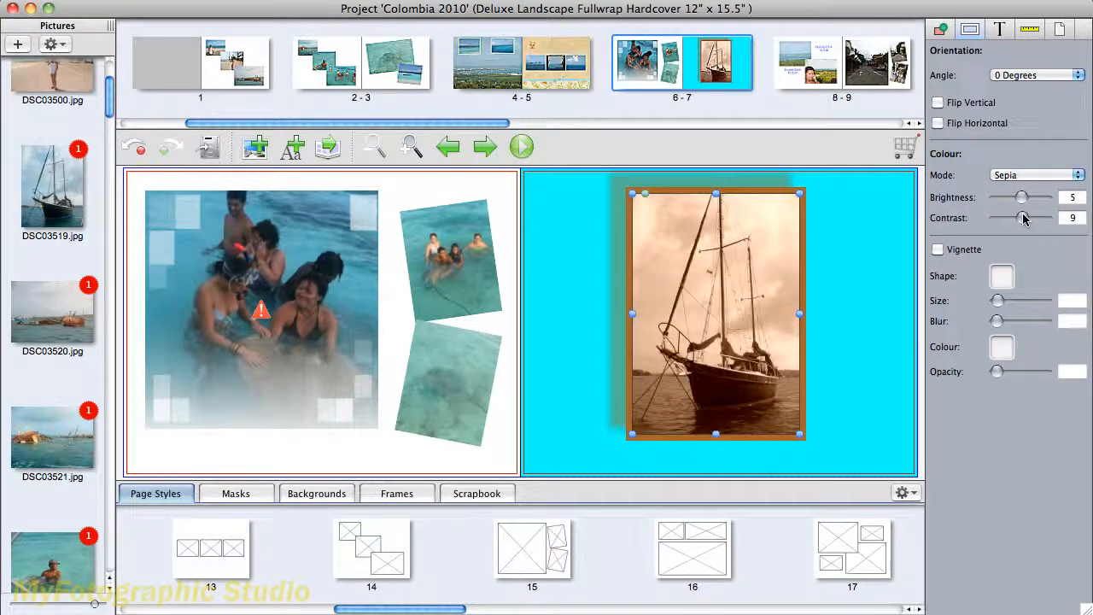
# - Add a vignette to the sailboat photo with size 2 and blur 8
pyautogui.click(937, 251)
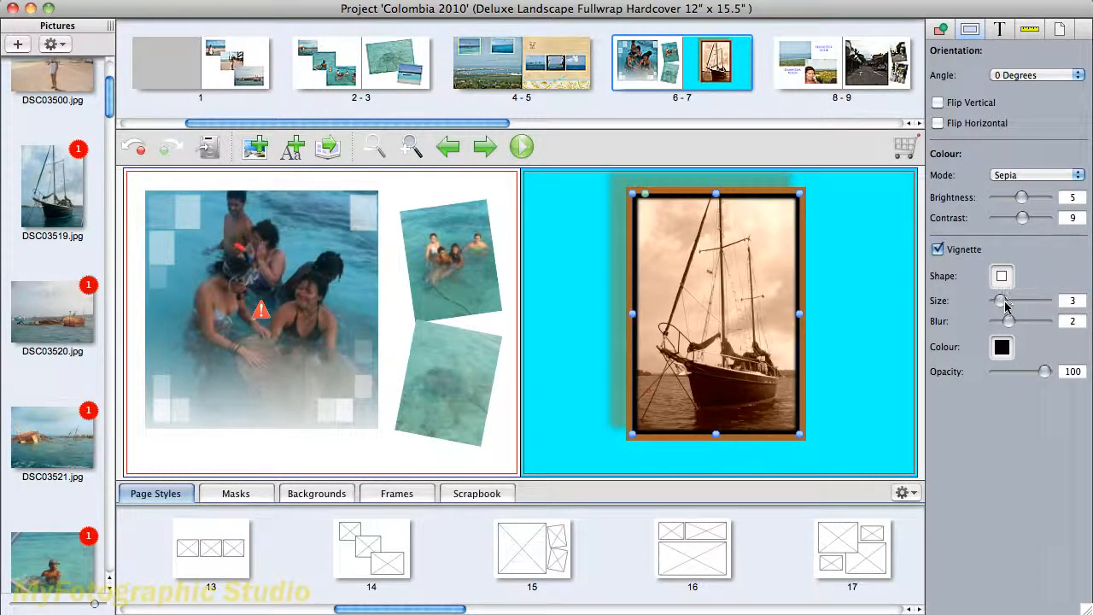
pyautogui.moveTo(1004, 307)
pyautogui.mouseDown()
pyautogui.moveTo(1037, 301)
pyautogui.moveTo(1000, 304)
pyautogui.mouseUp()
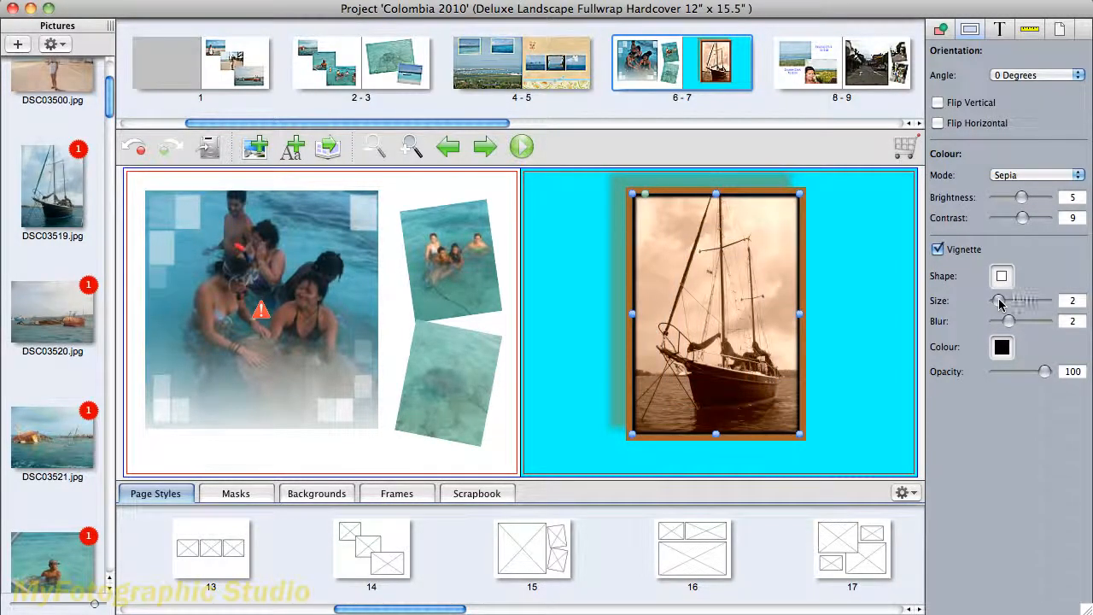
pyautogui.moveTo(1009, 323); pyautogui.dragTo(1057, 324)
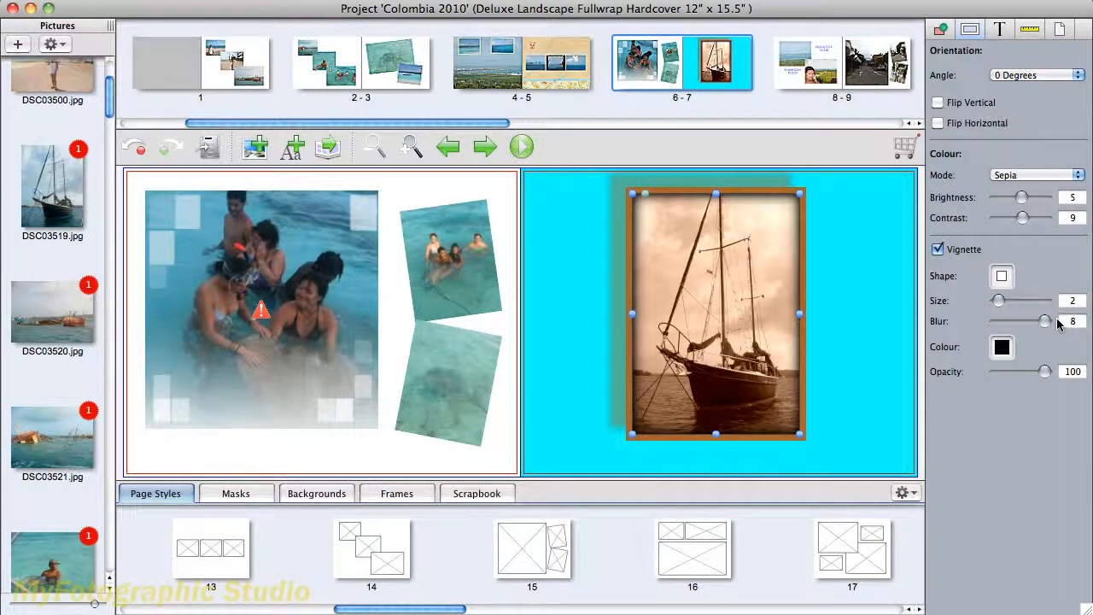
# - Try cyan and green as the sailboat photo's vignette colour, and settle on brown with opacity 100
pyautogui.click(1003, 347)
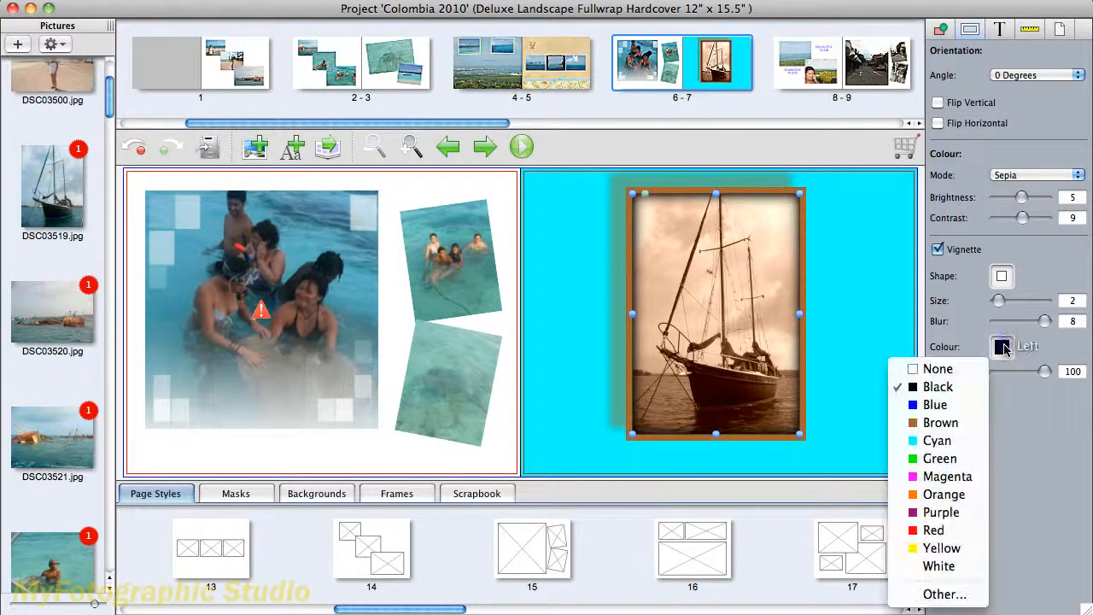
pyautogui.click(978, 441)
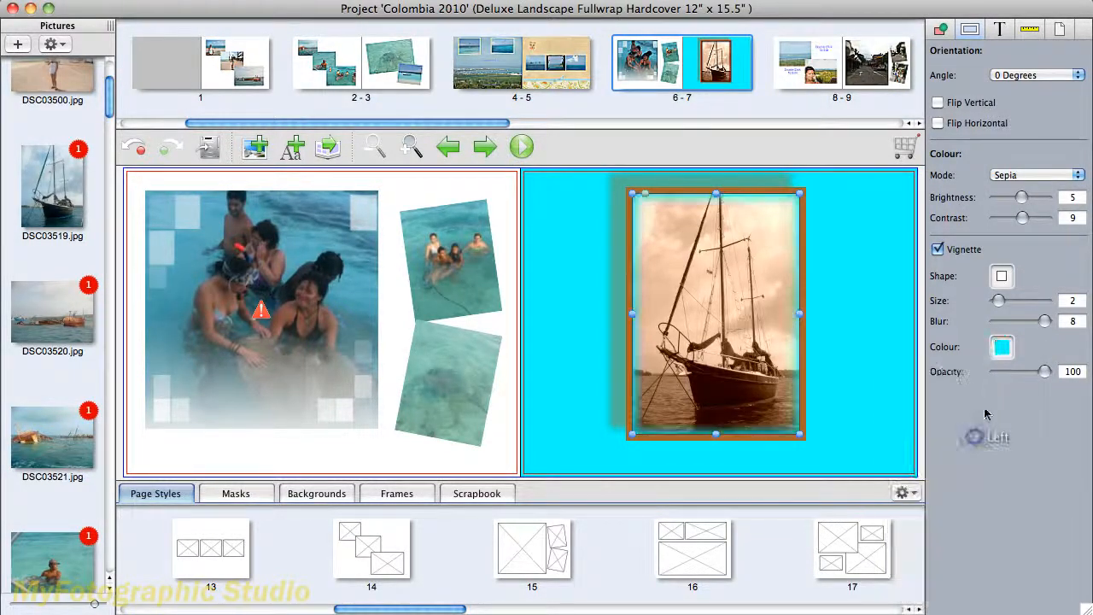
pyautogui.click(1001, 349)
pyautogui.click(951, 460)
pyautogui.click(1008, 348)
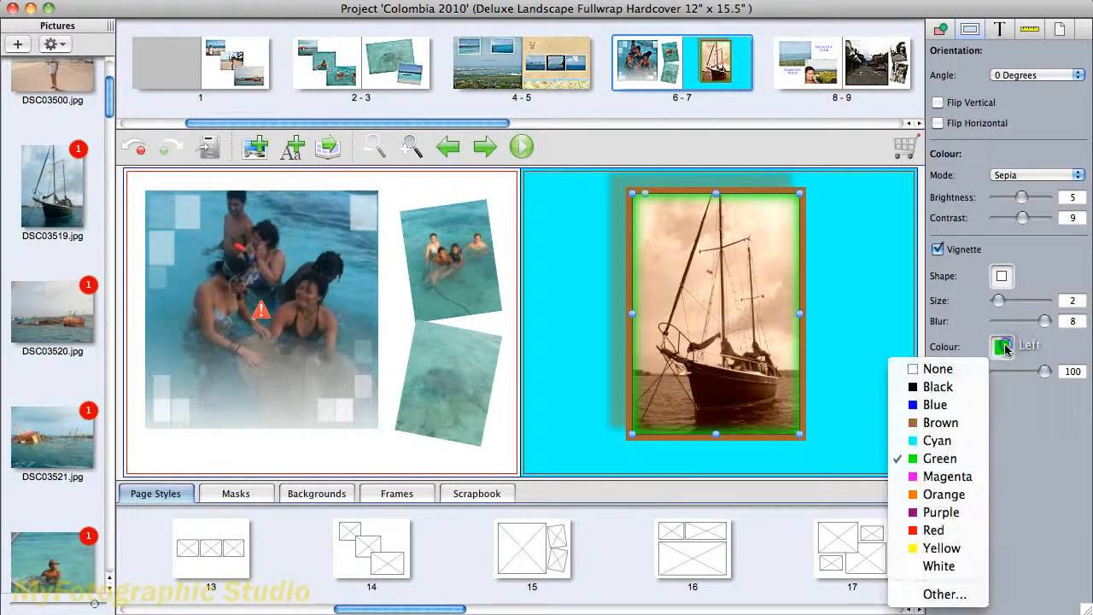
pyautogui.click(973, 423)
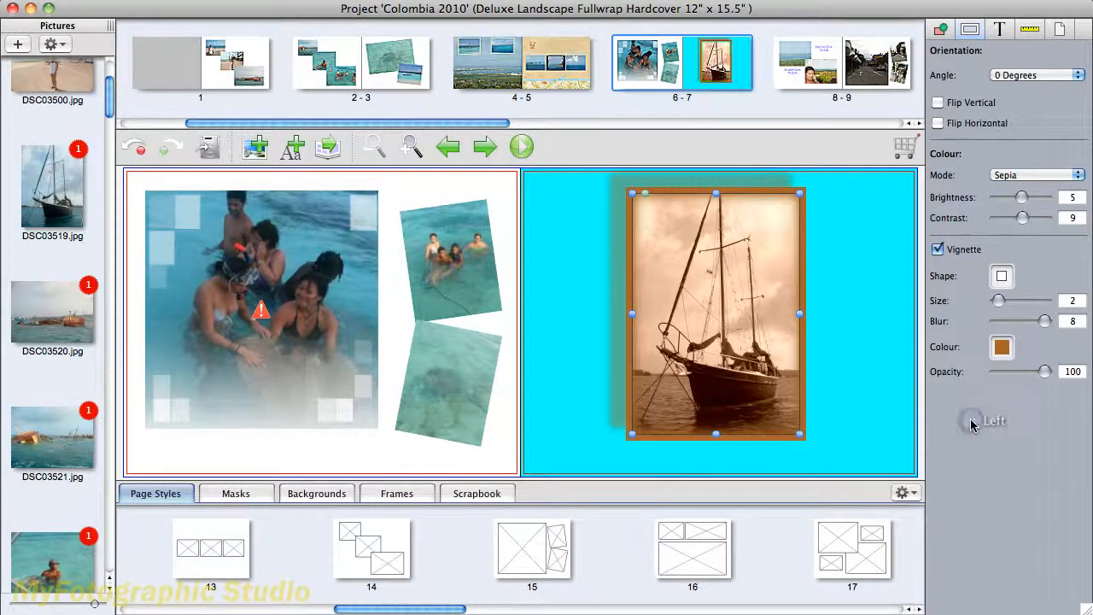
pyautogui.moveTo(1045, 373)
pyautogui.mouseDown()
pyautogui.moveTo(1000, 373)
pyautogui.moveTo(1063, 376)
pyautogui.mouseUp()
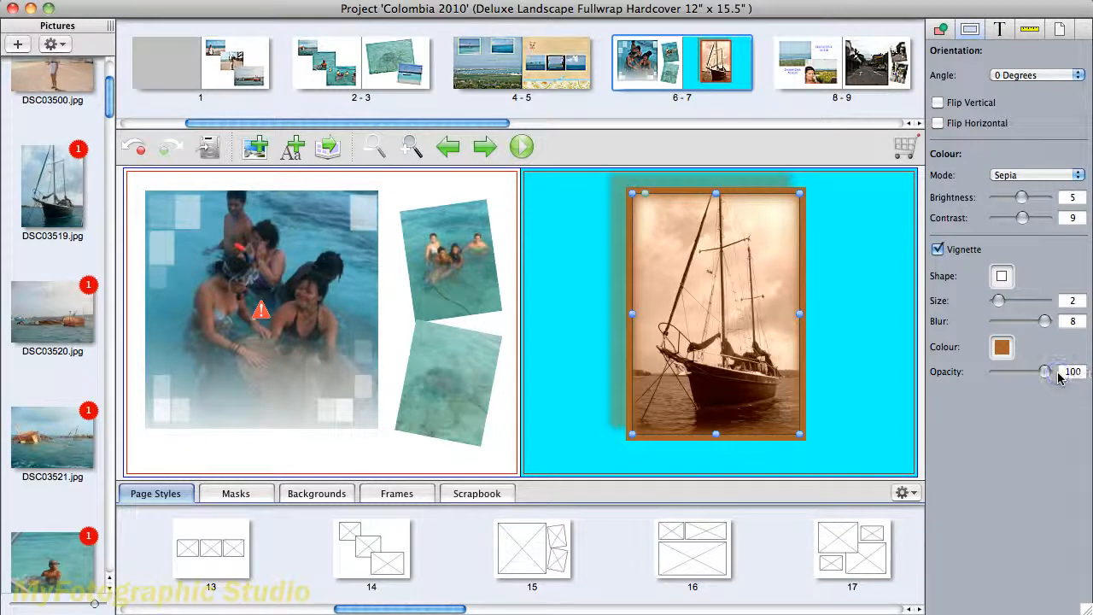
# - Add a text box to the spread and place it over the lower part of the sailboat photo
pyautogui.click(1002, 30)
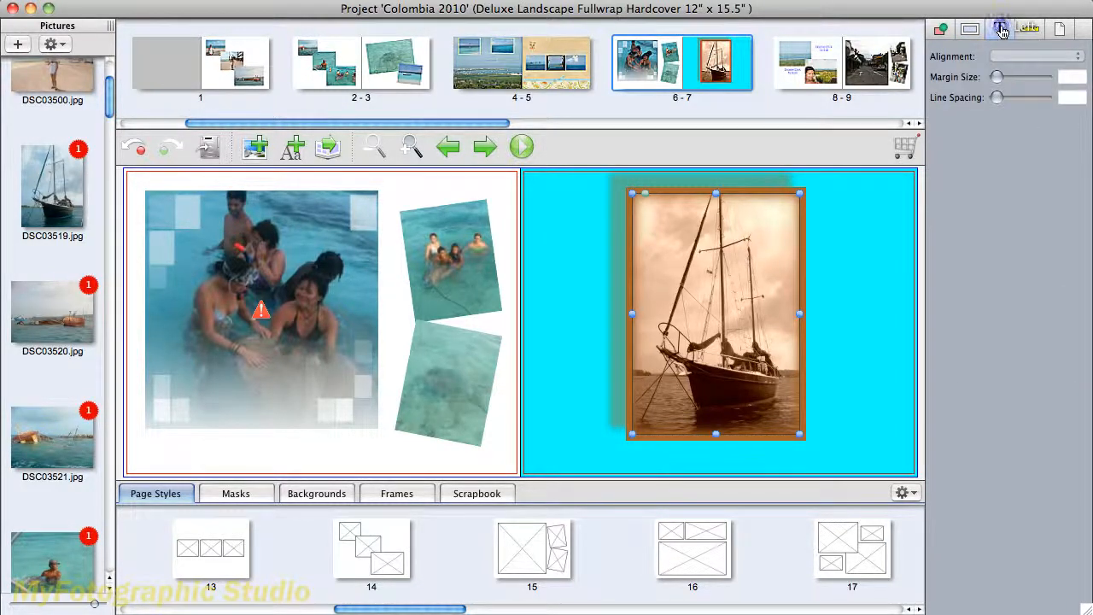
pyautogui.click(295, 149)
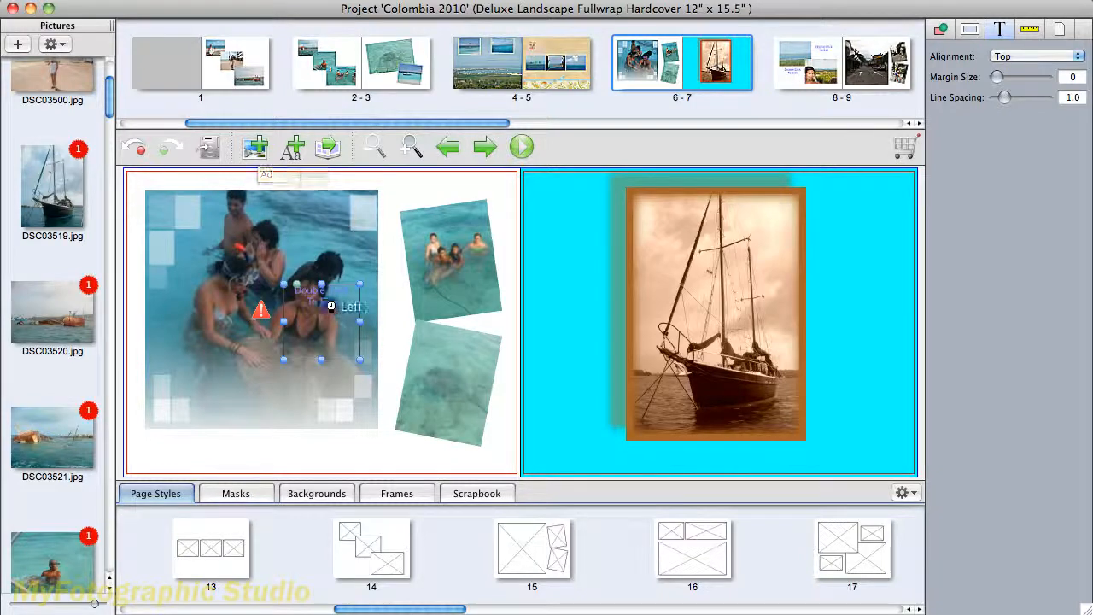
pyautogui.click(404, 335)
pyautogui.moveTo(318, 322); pyautogui.dragTo(726, 429)
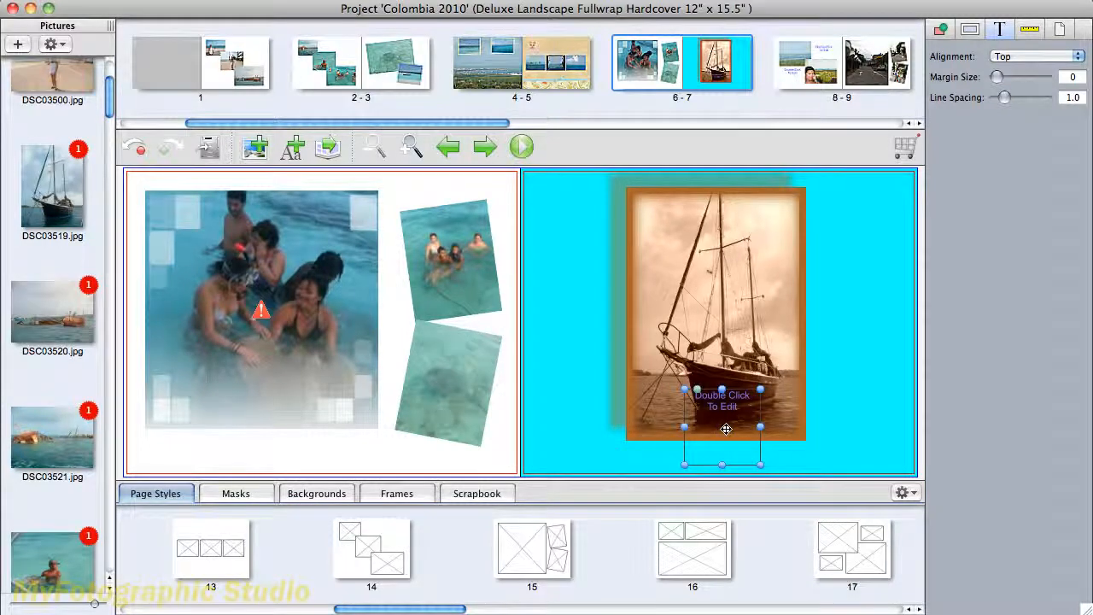
# - Enter "Pirate Ship in The Caribbean!" as the text box's content
pyautogui.doubleClick(726, 429)
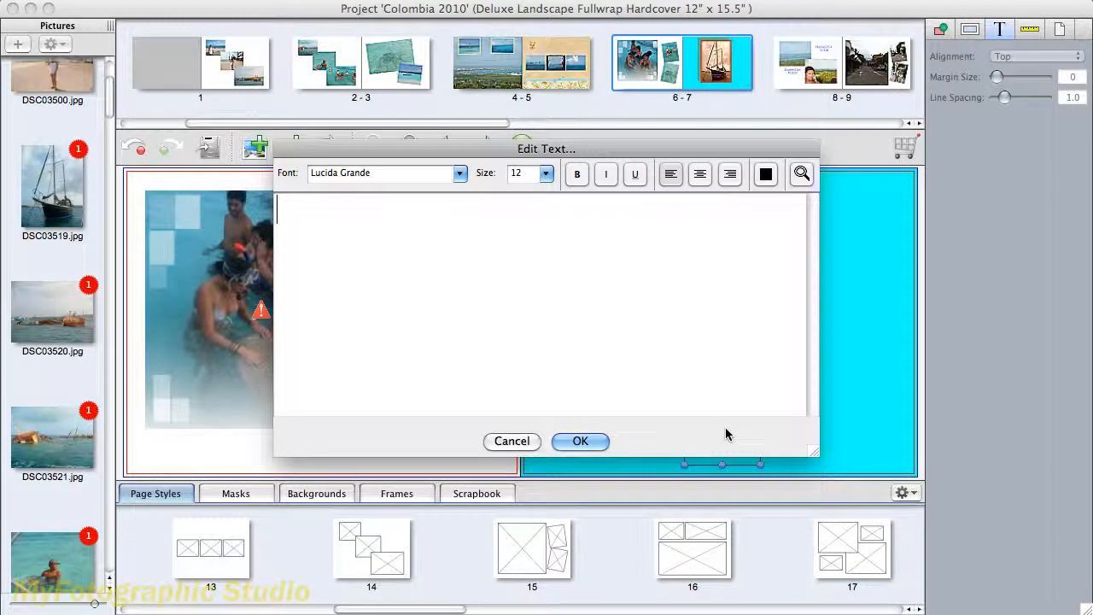
pyautogui.write('Pirate S')
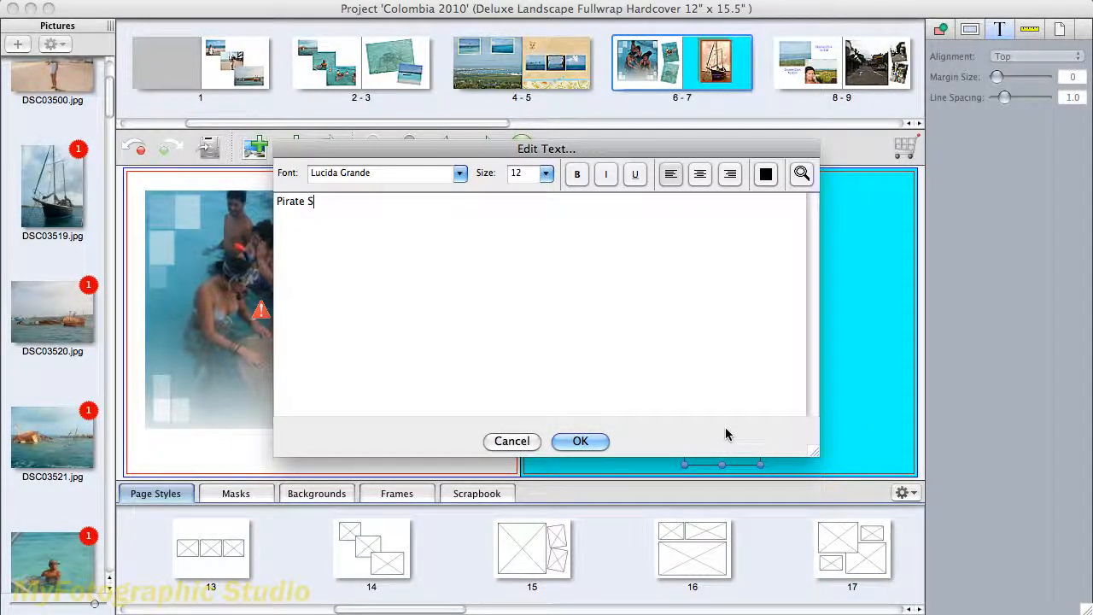
pyautogui.write('hip in The C')
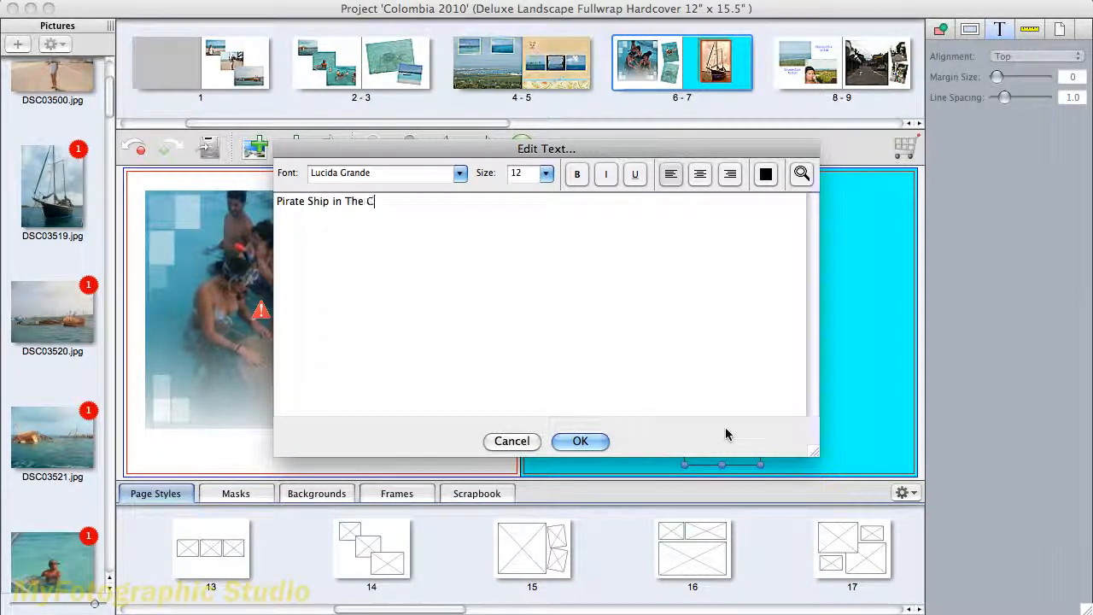
pyautogui.write('aribbean!')
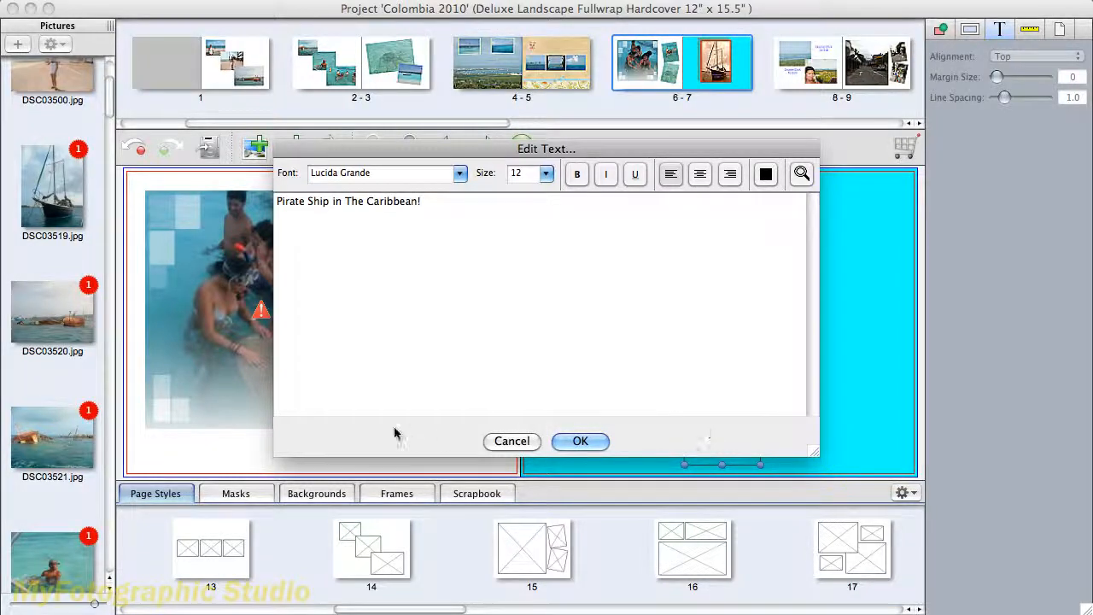
# - Format the whole caption as bold, centred, size 24 and brown, and apply the text
pyautogui.moveTo(427, 204); pyautogui.dragTo(277, 205)
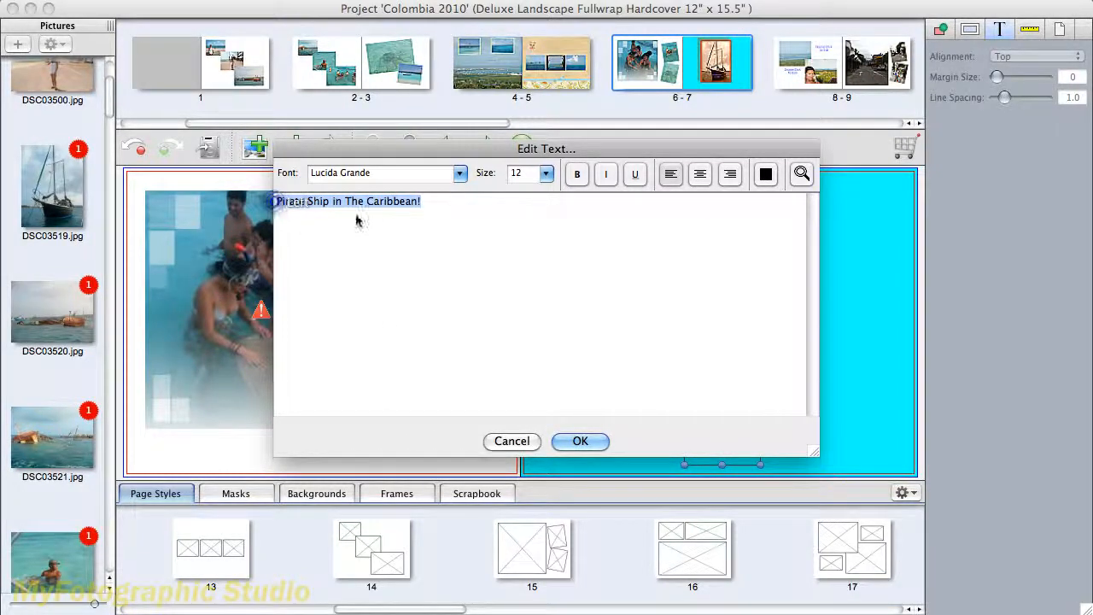
pyautogui.click(574, 175)
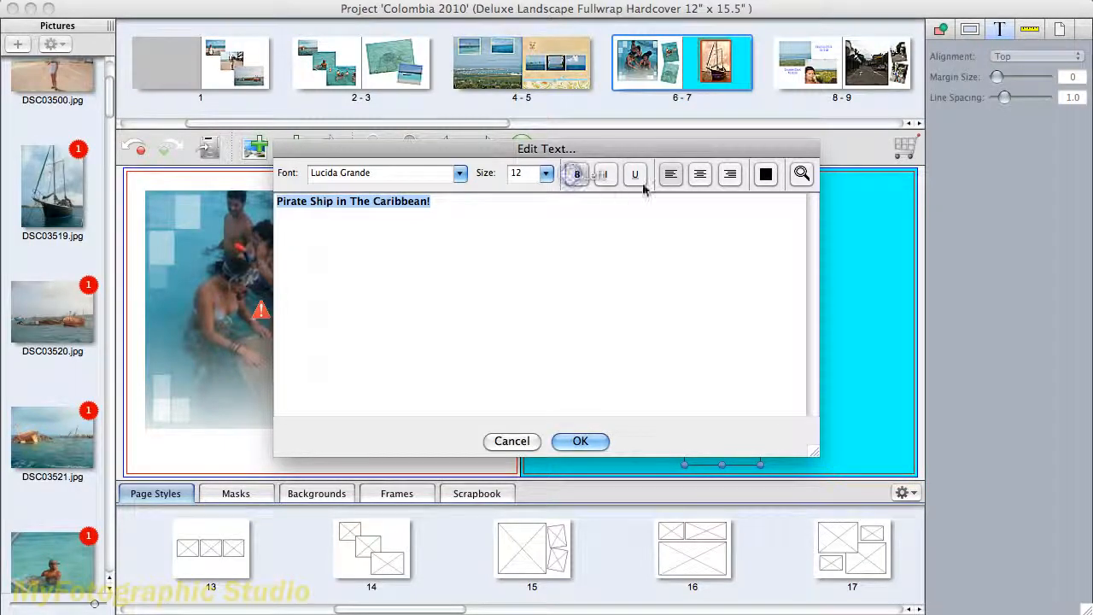
pyautogui.click(697, 176)
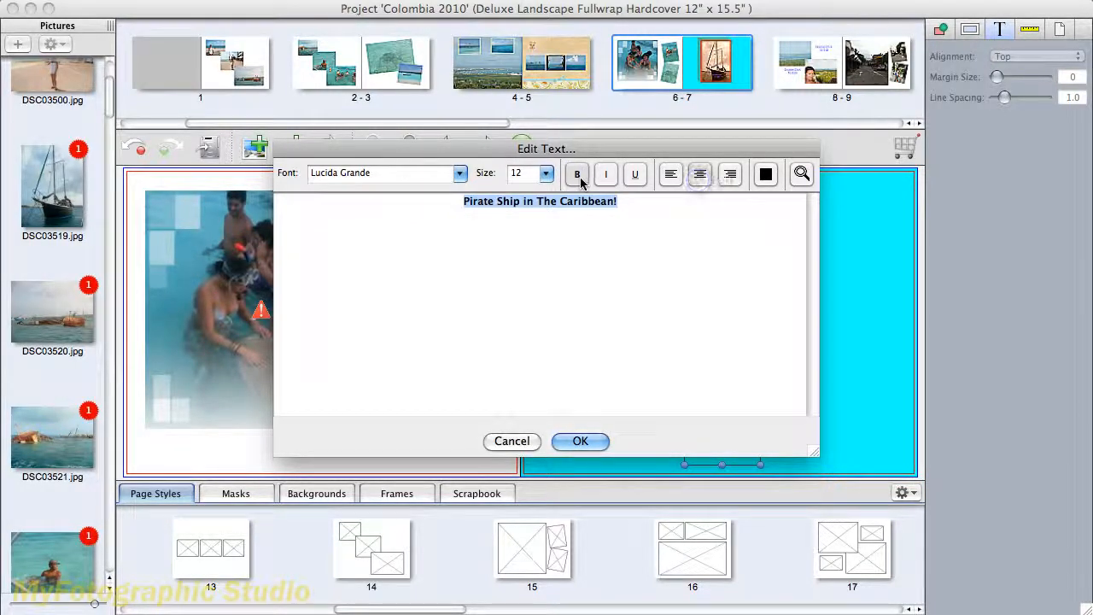
pyautogui.click(546, 174)
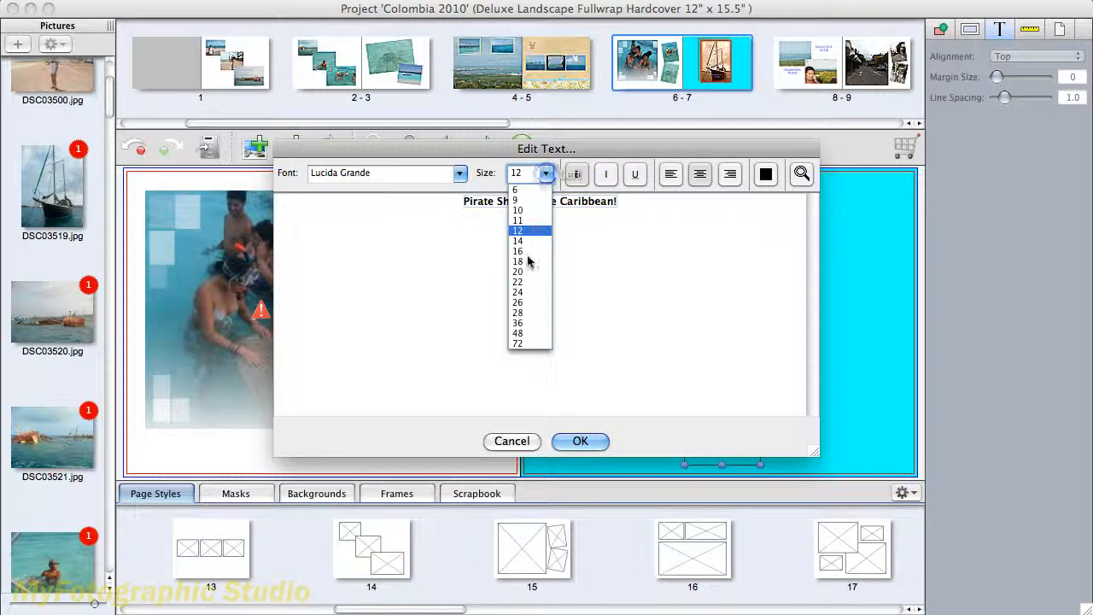
pyautogui.click(525, 293)
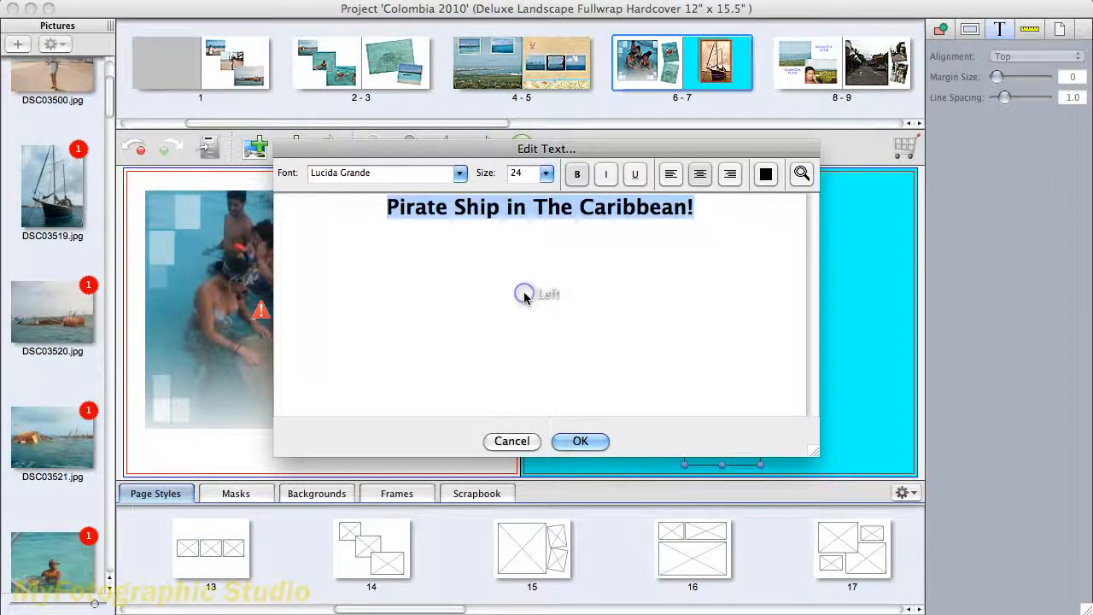
pyautogui.click(766, 175)
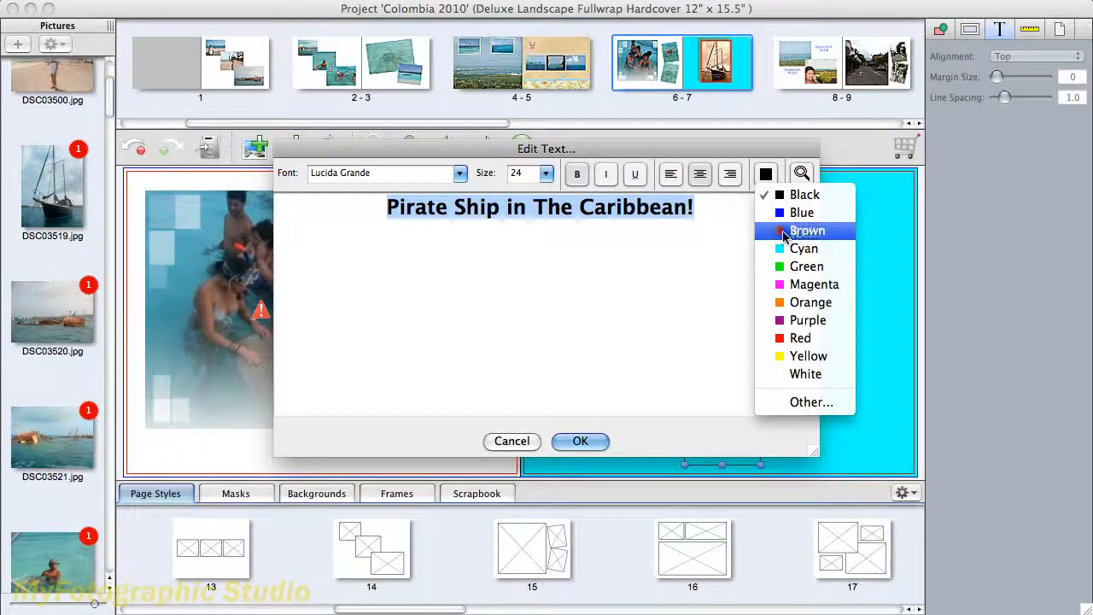
pyautogui.click(784, 233)
pyautogui.click(575, 442)
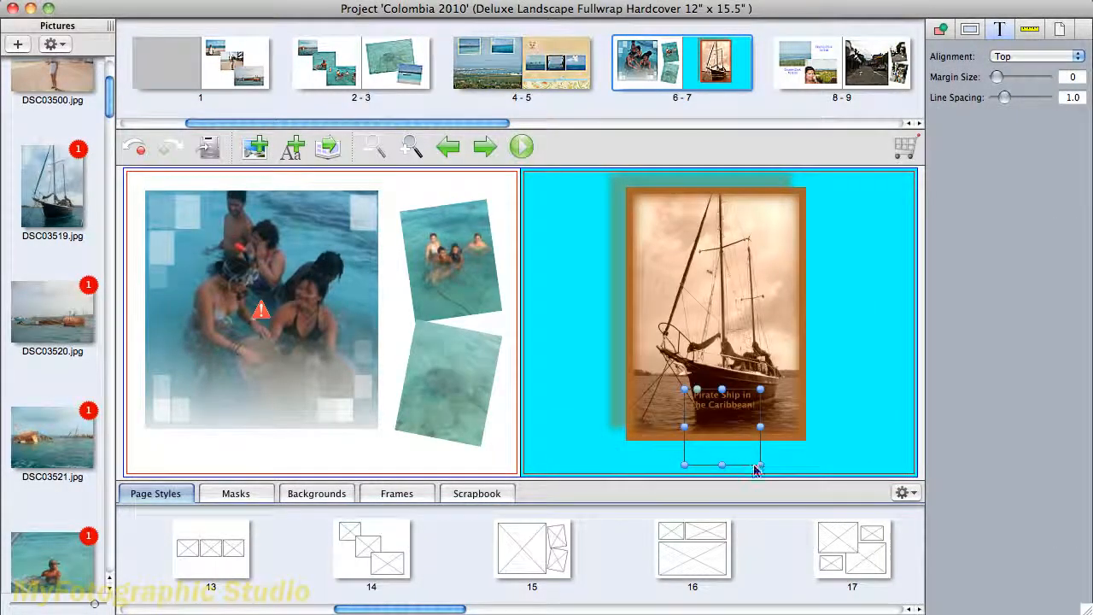
# - Reshape the caption's text box so the text fits on one line, and centre it just beneath the sailboat photo
pyautogui.moveTo(762, 472); pyautogui.dragTo(841, 419)
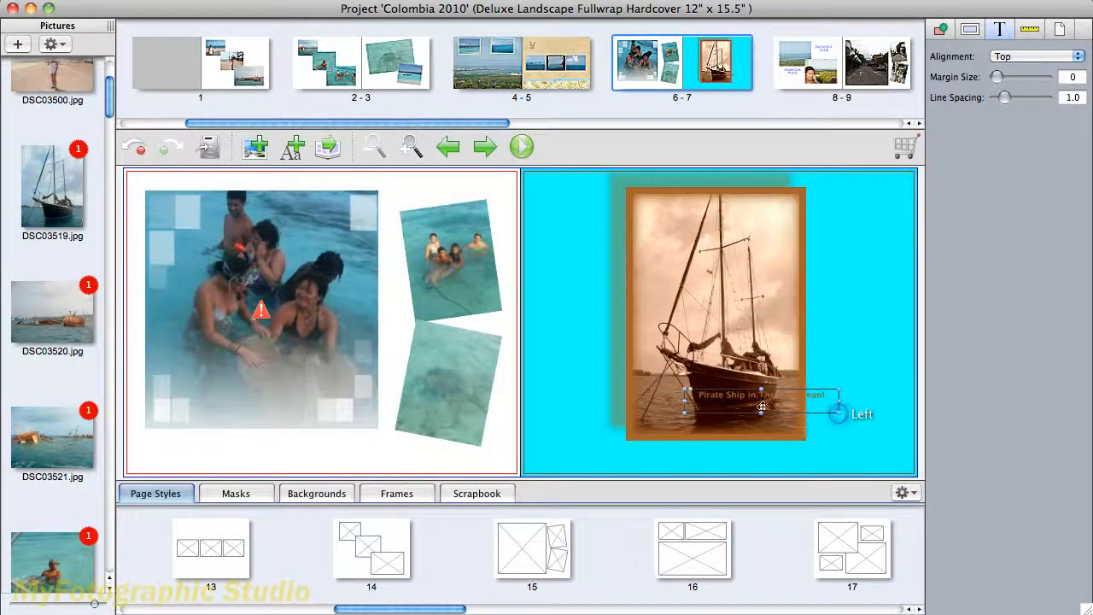
pyautogui.moveTo(759, 402); pyautogui.dragTo(714, 466)
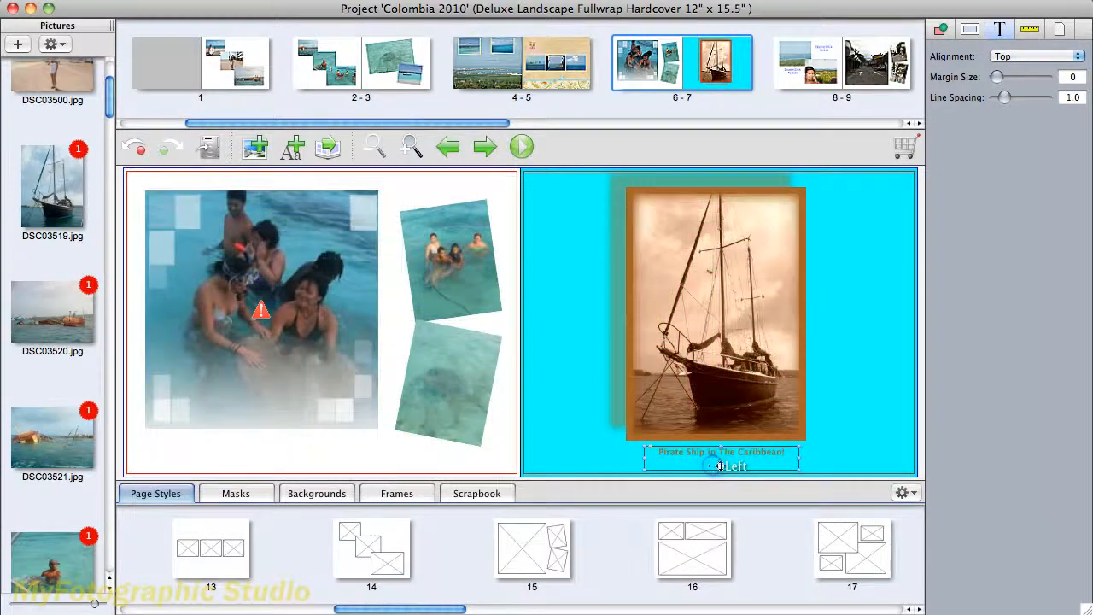
pyautogui.click(840, 464)
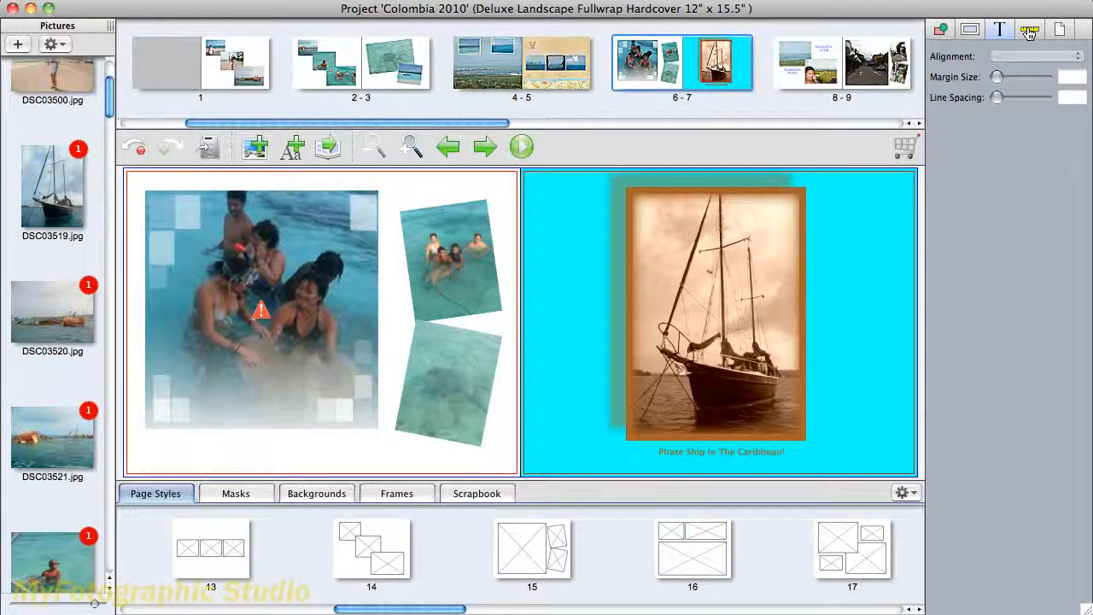
# - Set the sailboat photo's position to X 700 mm and Y 50 mm
pyautogui.click(1030, 32)
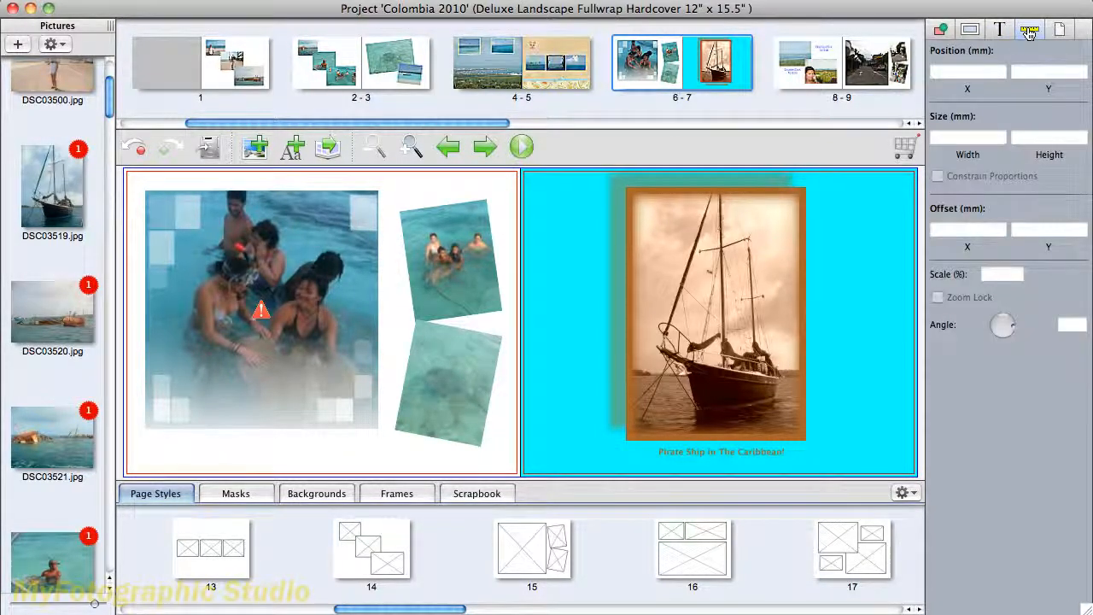
pyautogui.click(709, 296)
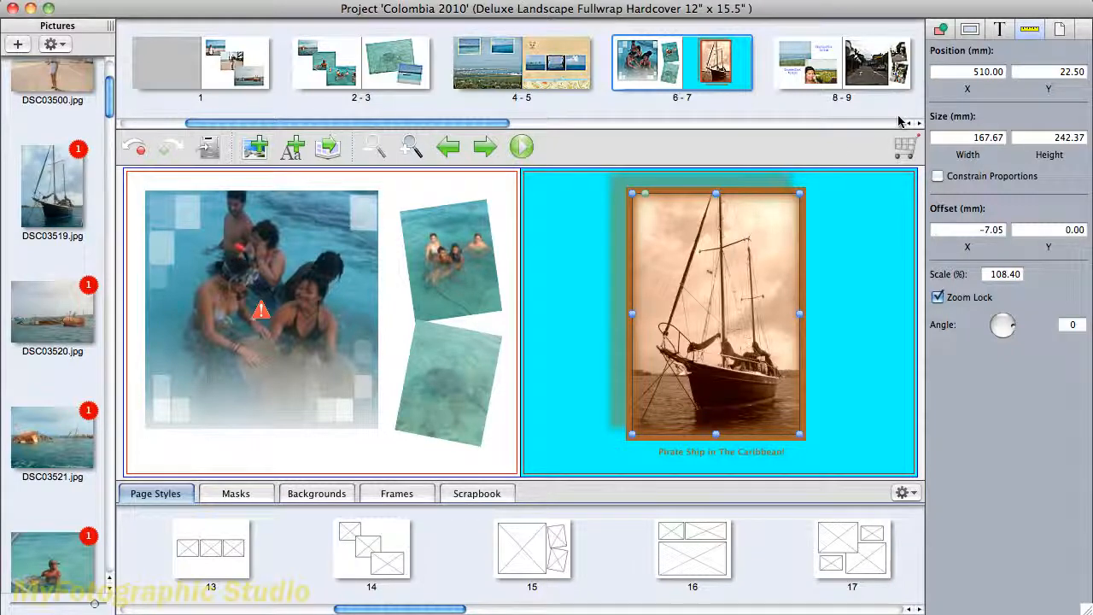
pyautogui.moveTo(962, 74); pyautogui.dragTo(1005, 76)
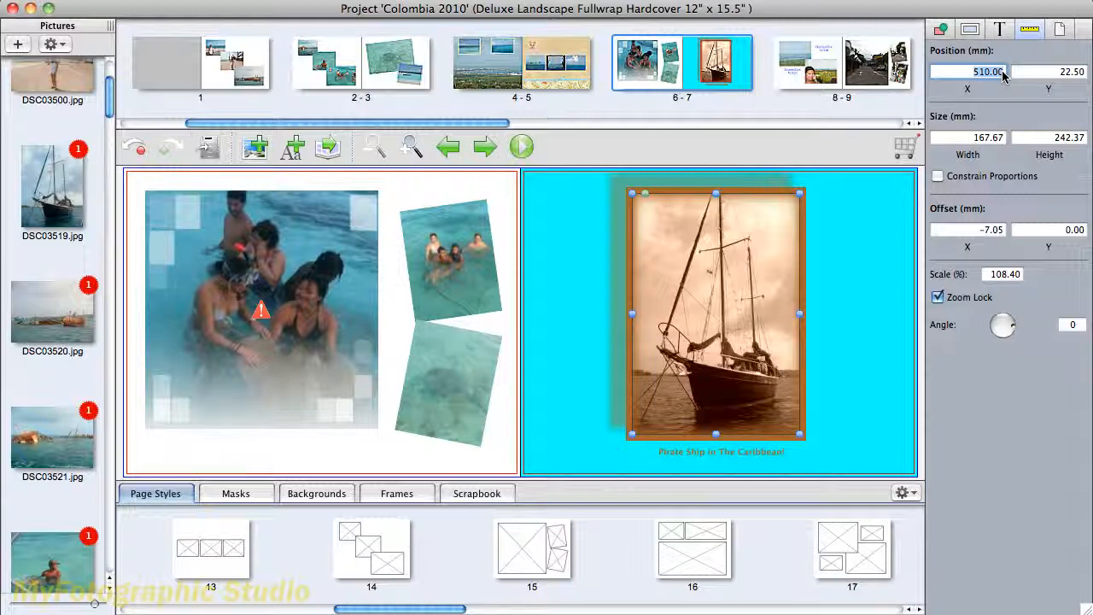
pyautogui.write('700')
pyautogui.press('Tab')
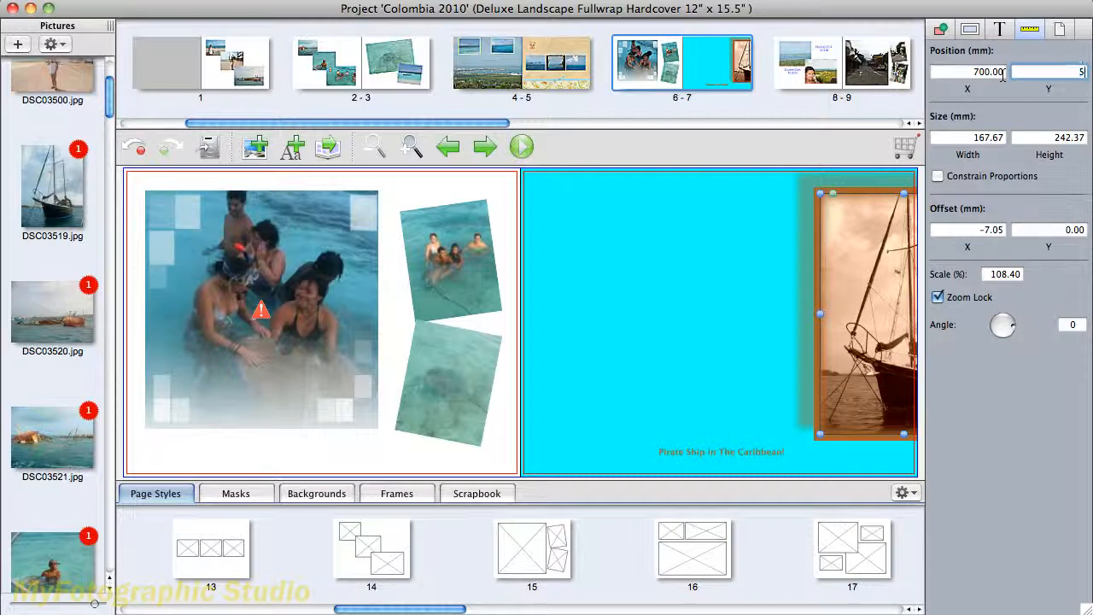
pyautogui.press('Return')
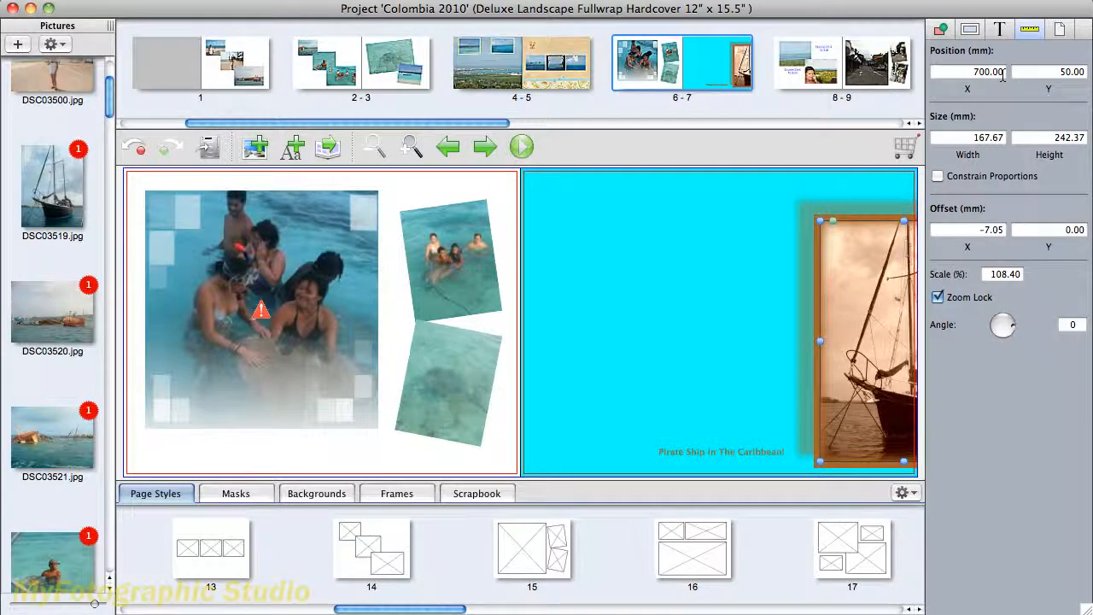
# - Try resizing the sailboat photo to 150 mm wide and 300 mm high
pyautogui.doubleClick(970, 137)
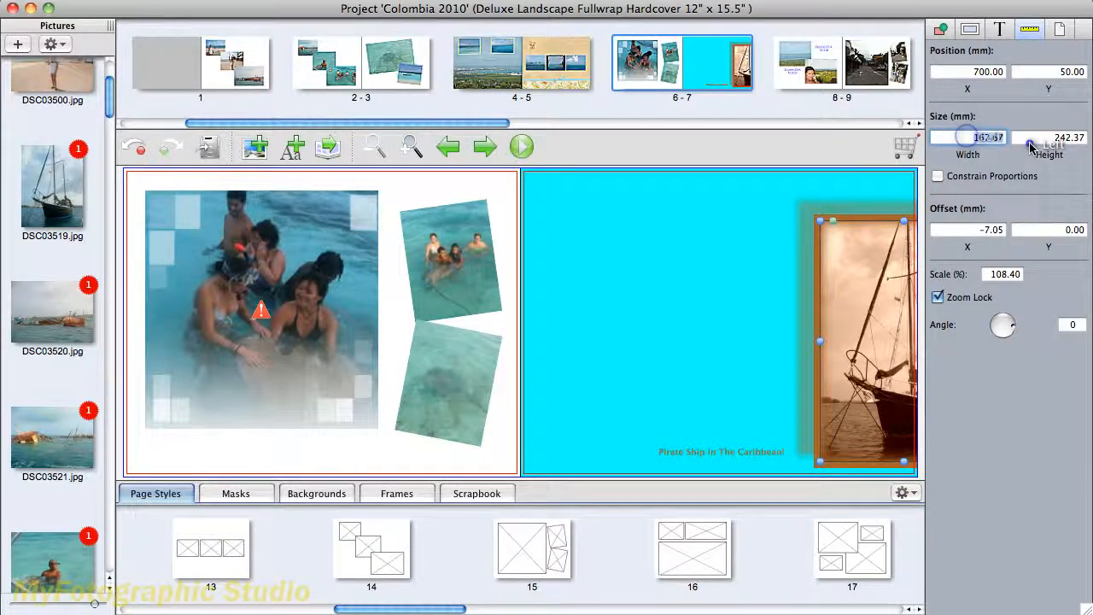
pyautogui.write('150')
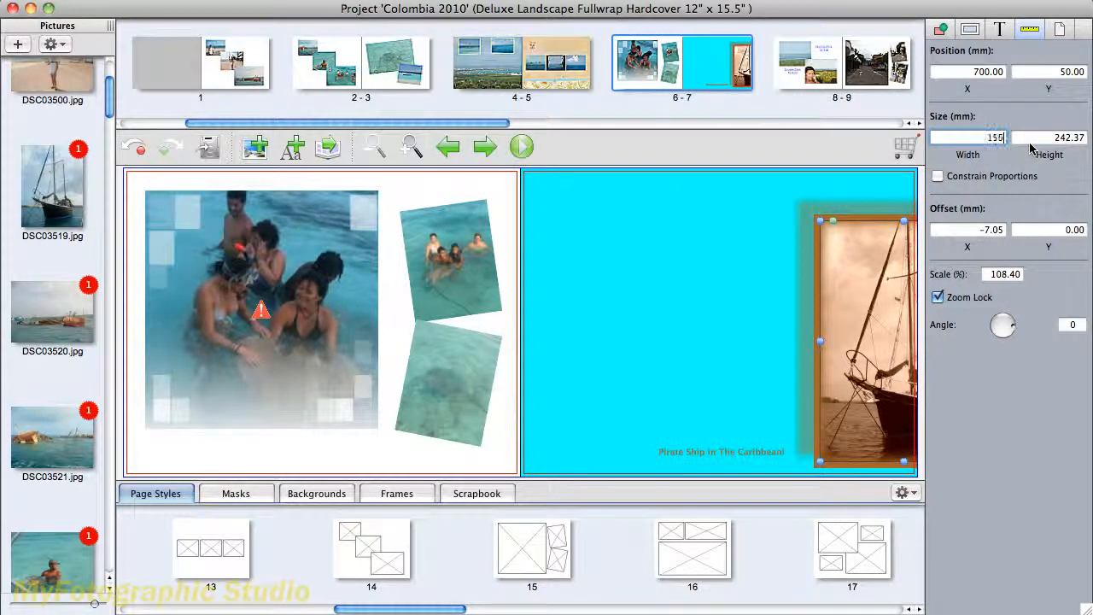
pyautogui.write('300')
pyautogui.press('Tab')
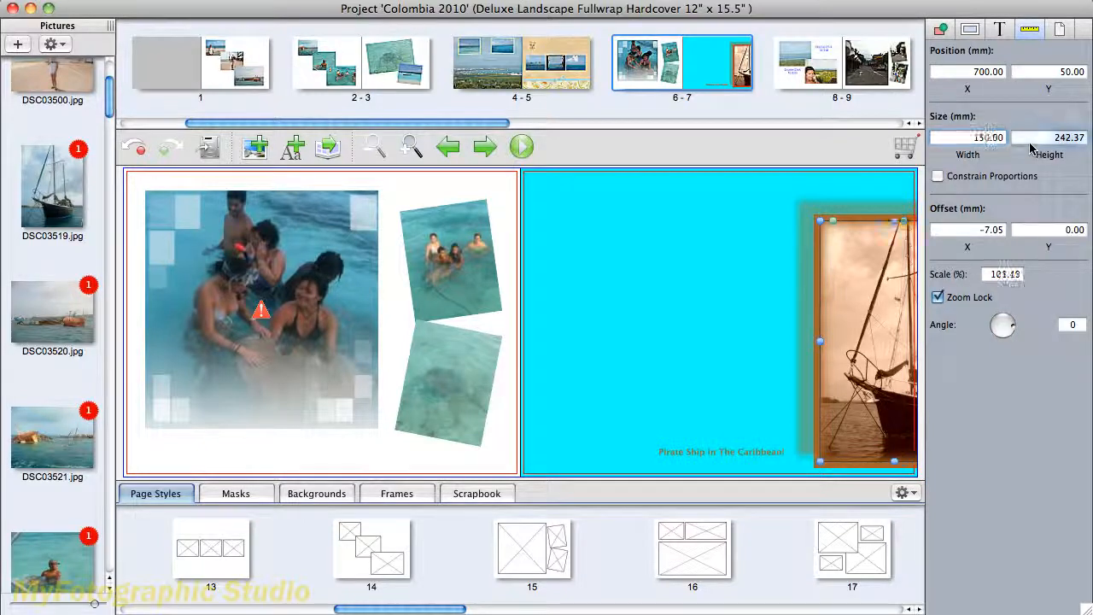
pyautogui.write('300')
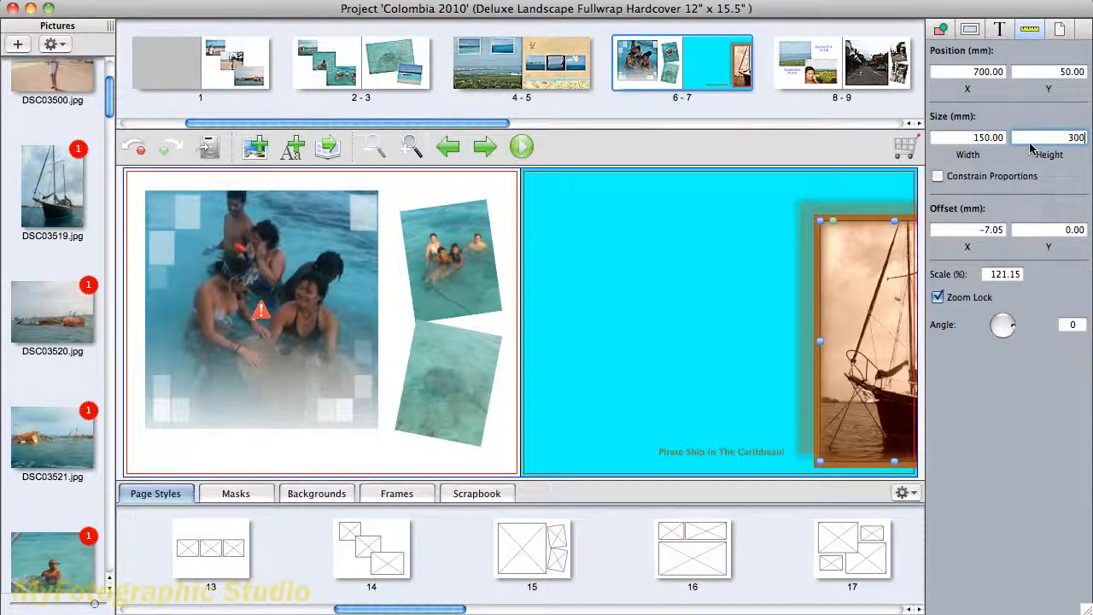
pyautogui.press('Return')
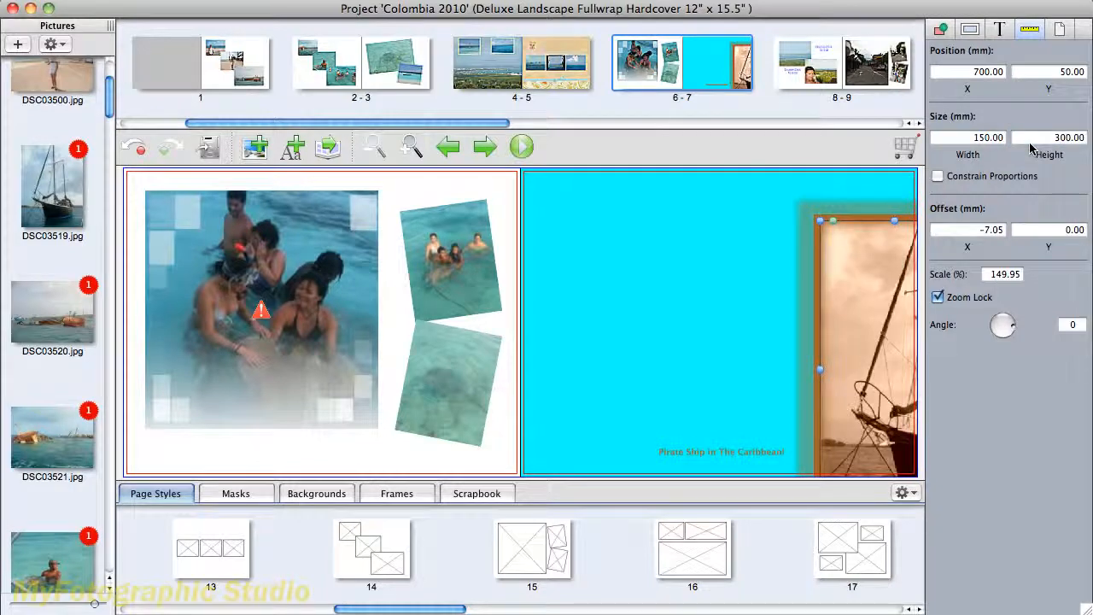
# - Undo the width and height changes on the sailboat photo
pyautogui.press('super+z')
pyautogui.press('super+z')
pyautogui.press('super+z')
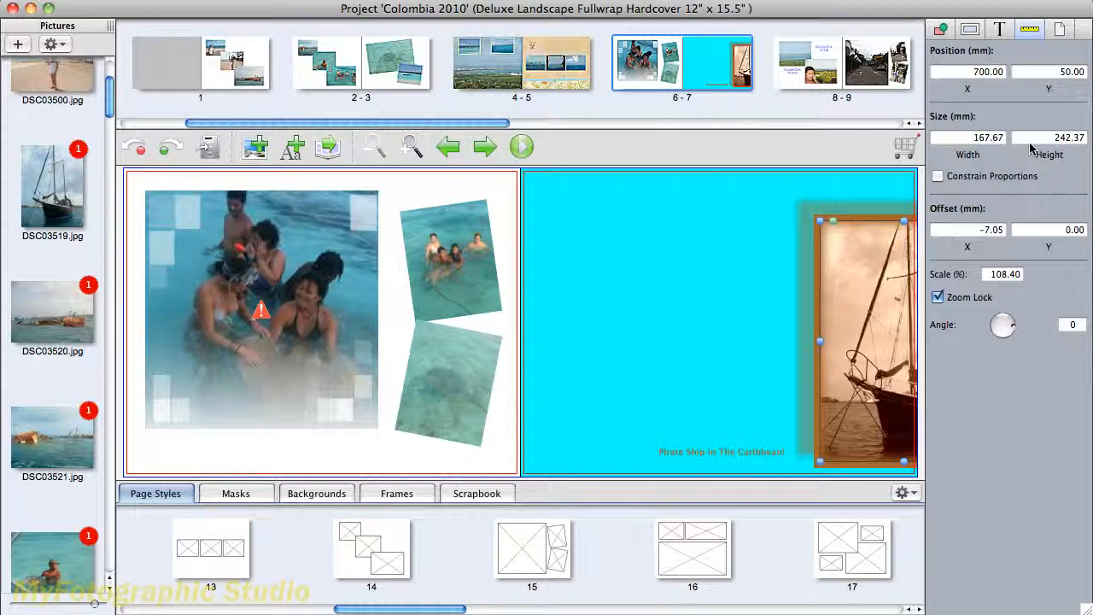